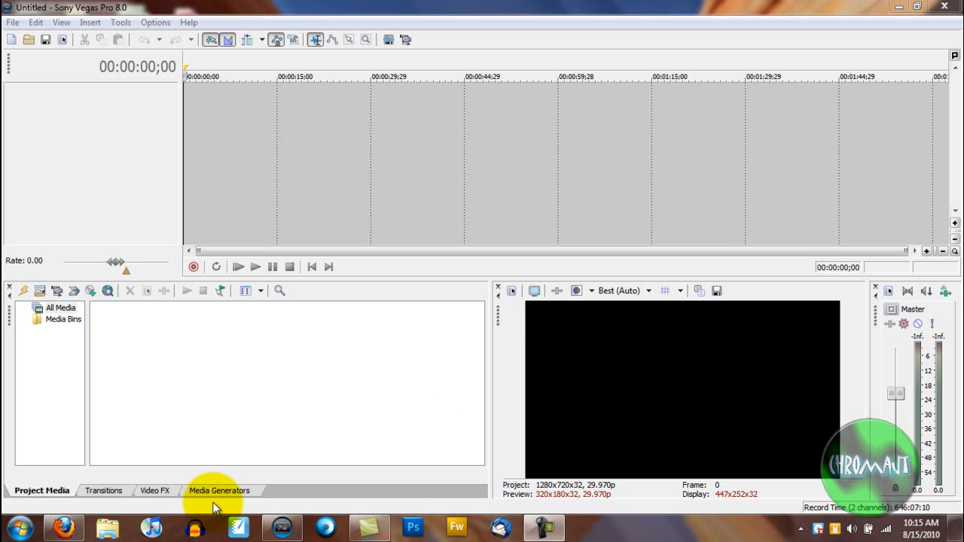
# Step: Add the Large Tiles checkerboard from the media generators to a new track at the start of the timeline
pyautogui.click(193, 494)
pyautogui.moveTo(127, 362); pyautogui.dragTo(118, 107)
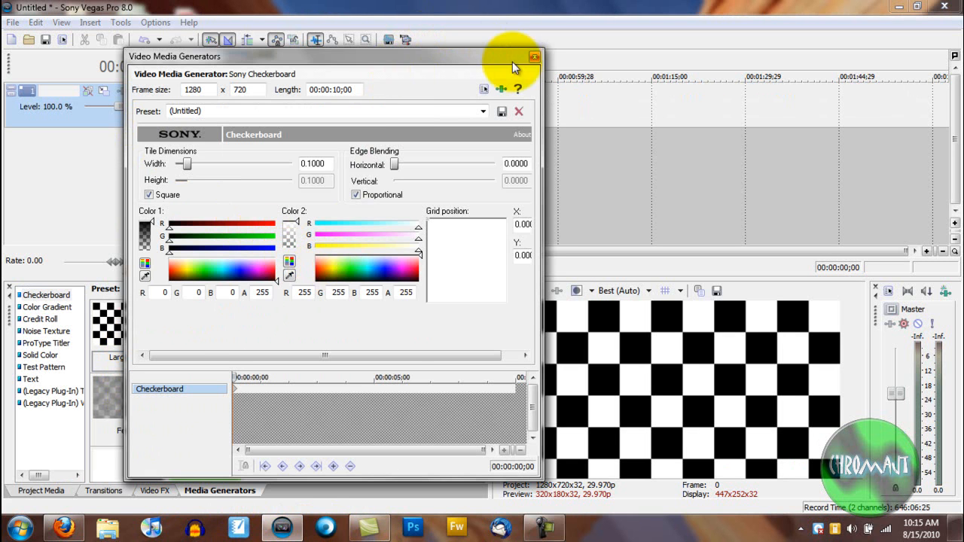
pyautogui.click(534, 56)
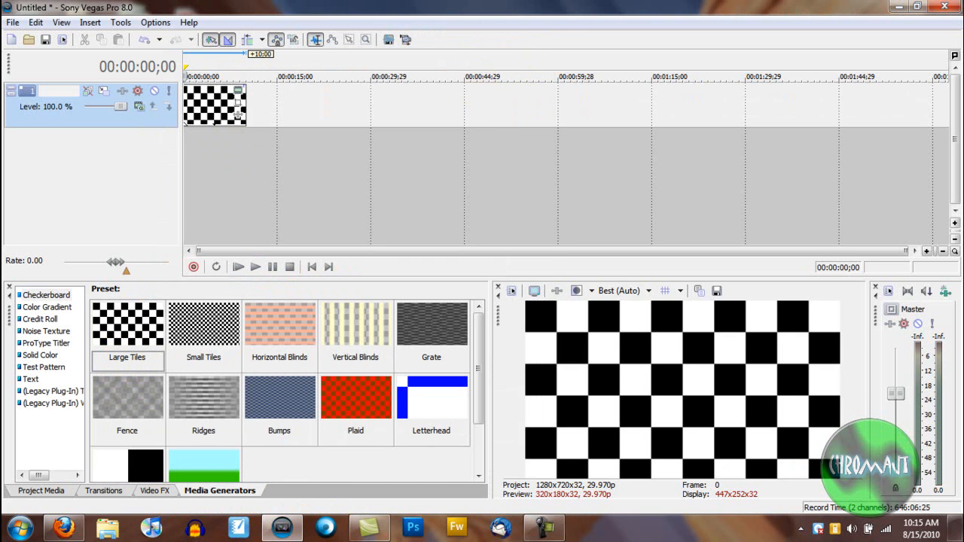
# Step: Review the audio and video settings of the Youtube HD template for Windows Media Video V9 rendering, leaving them unchanged
pyautogui.click(13, 23)
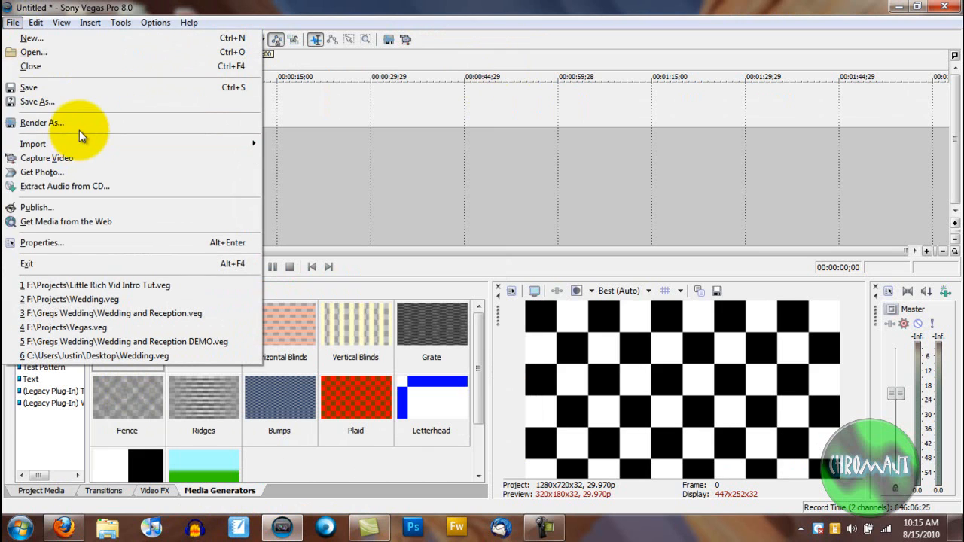
pyautogui.click(76, 123)
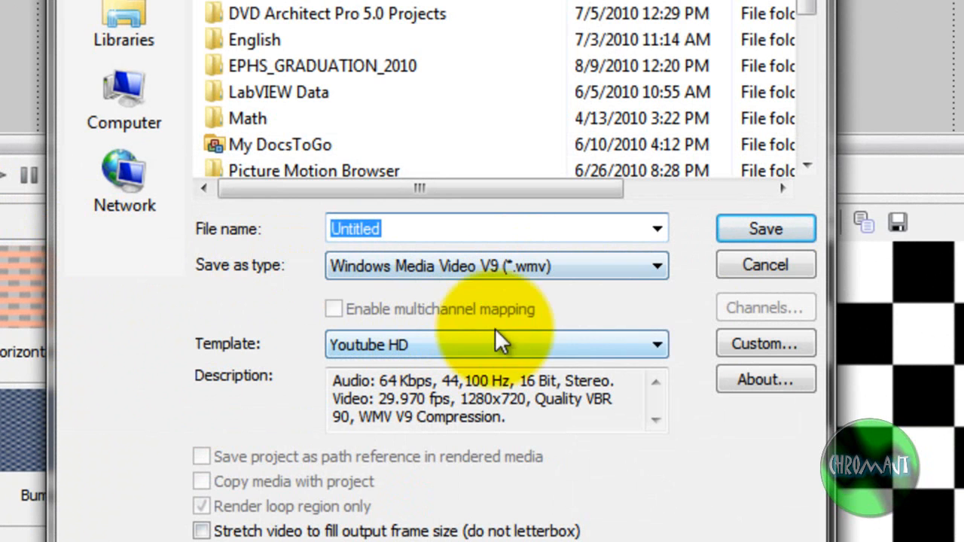
pyautogui.click(772, 345)
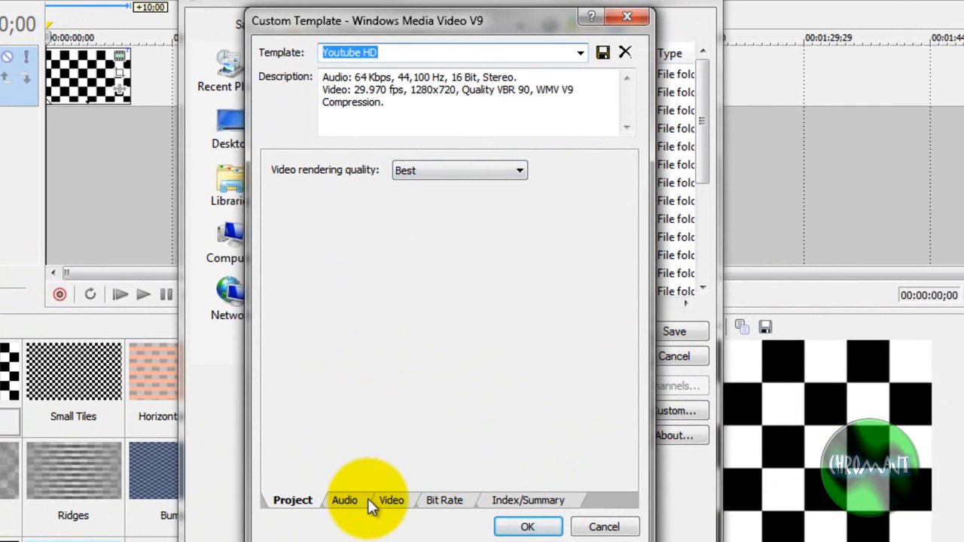
pyautogui.click(345, 501)
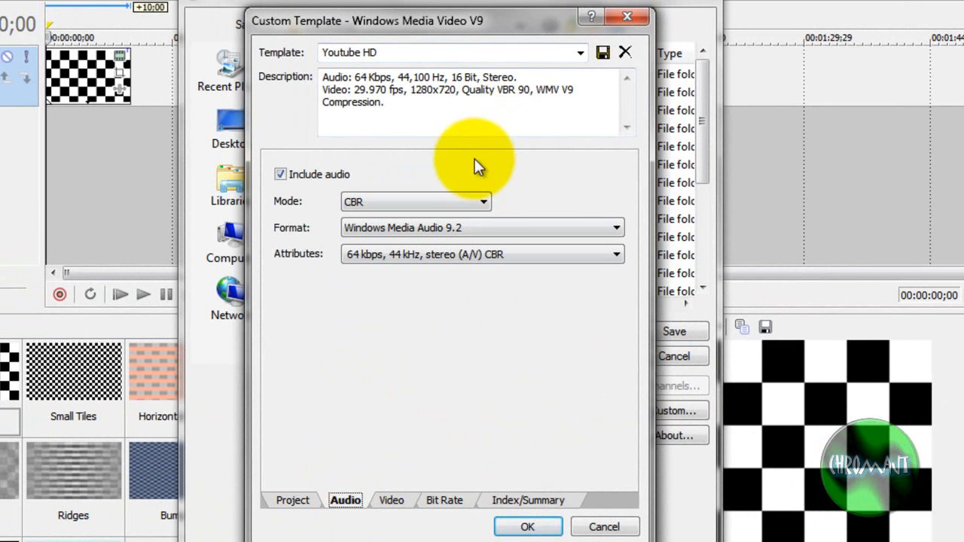
pyautogui.click(402, 505)
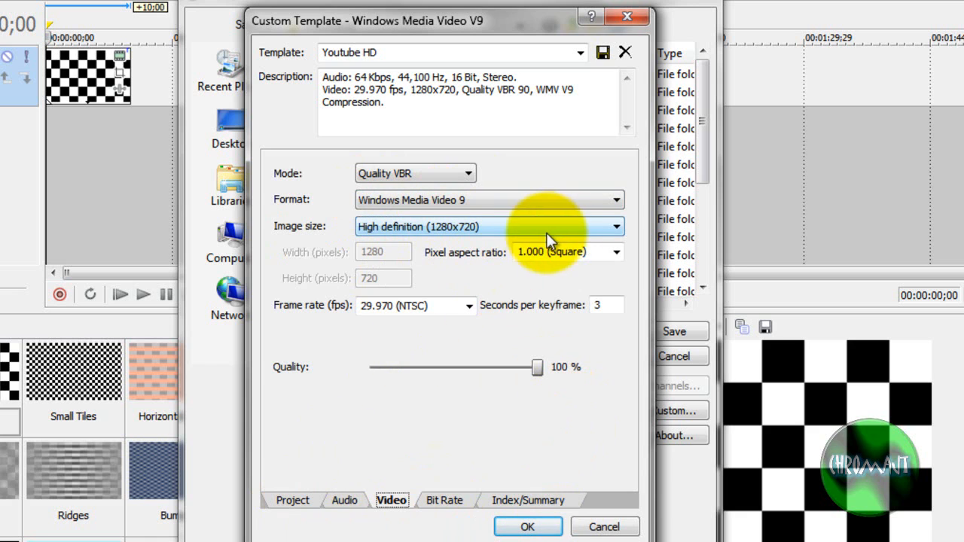
pyautogui.click(586, 526)
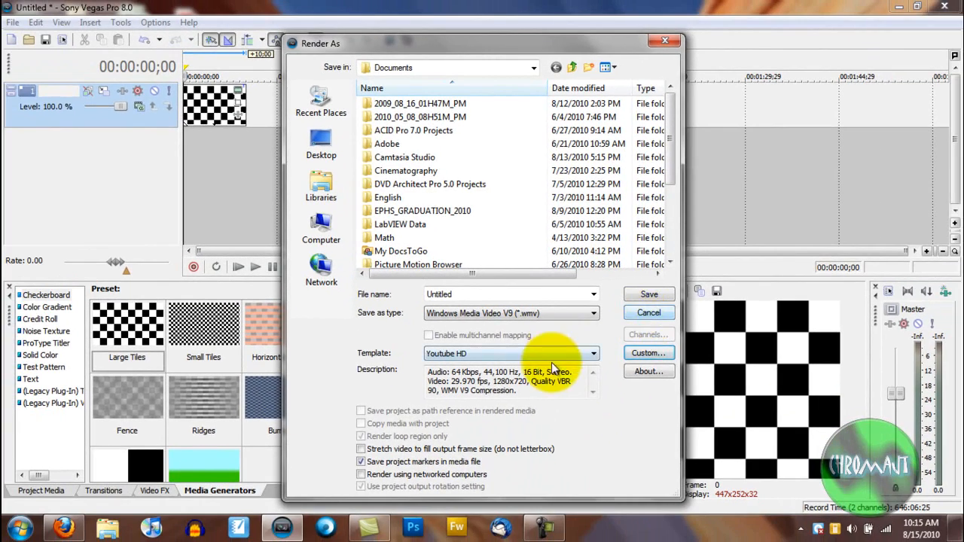
pyautogui.click(651, 312)
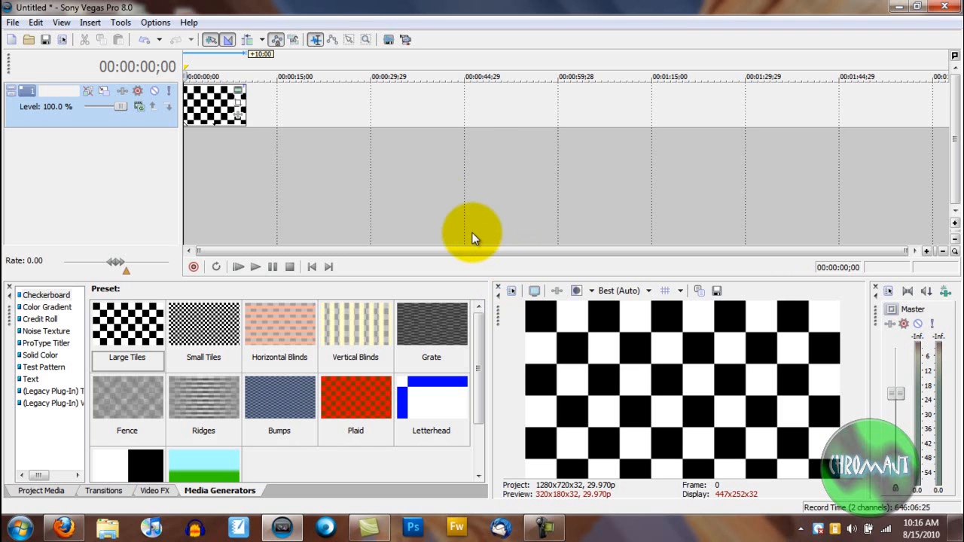
# Step: Split the checkerboard event at 00:00:05;00
pyautogui.click(312, 38)
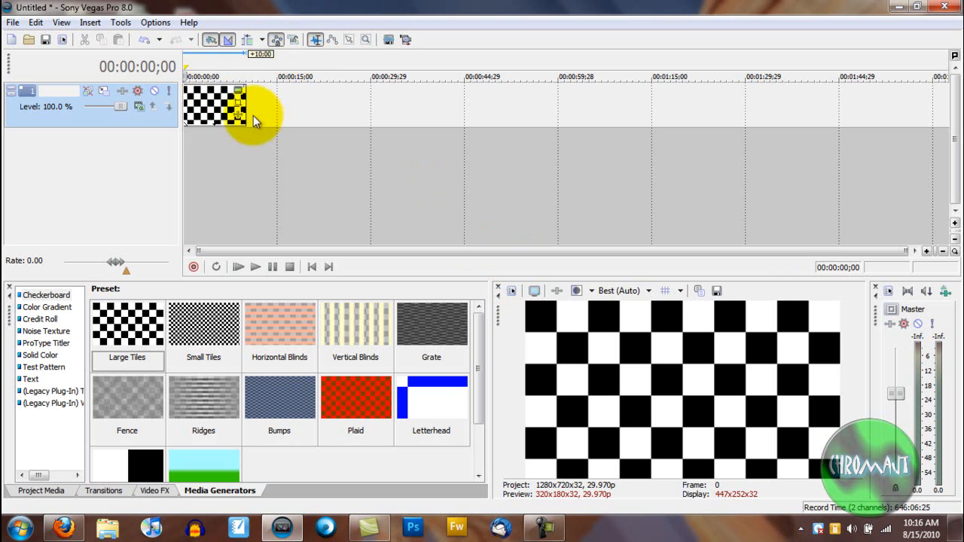
pyautogui.click(213, 102)
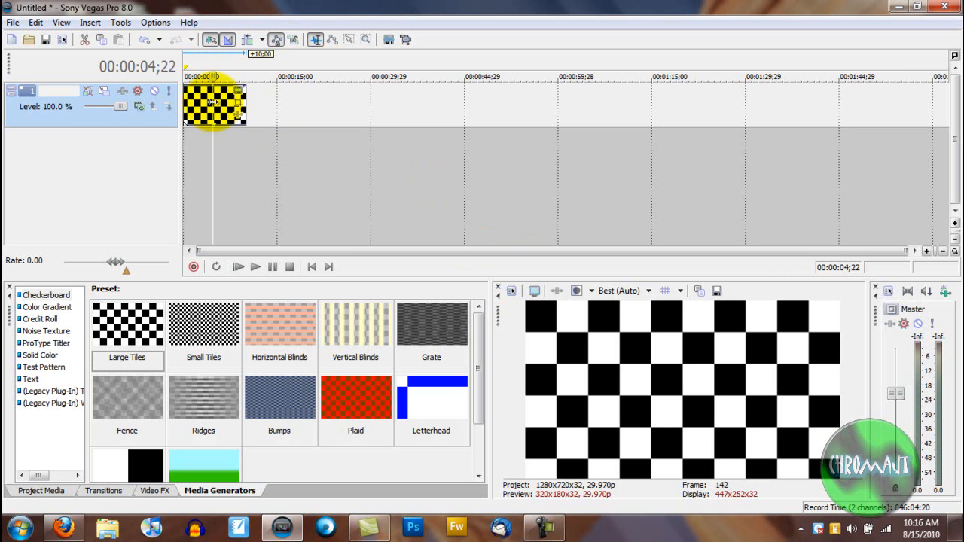
pyautogui.press('Right')
pyautogui.press('Right')
pyautogui.press('Right')
pyautogui.press('Right')
pyautogui.press('Right')
pyautogui.press('Right')
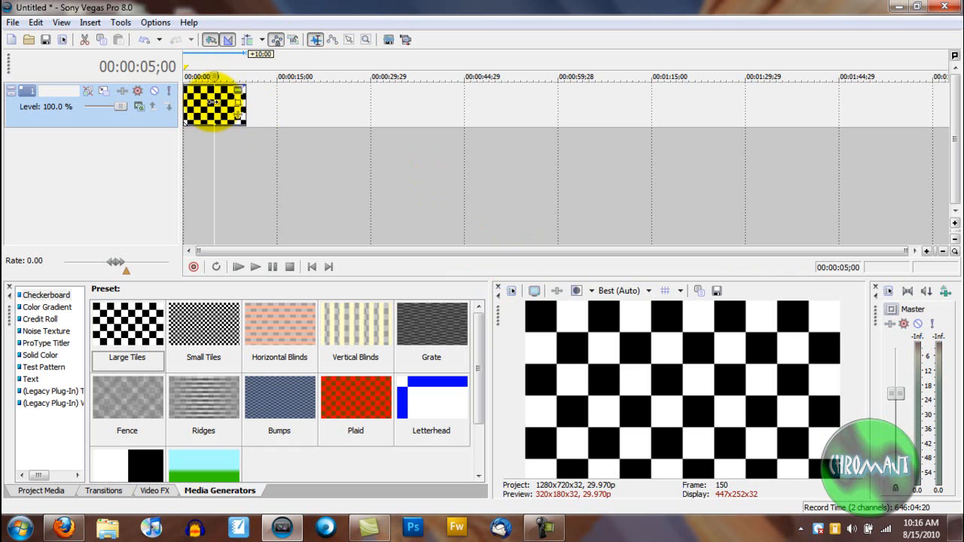
pyautogui.press('s')
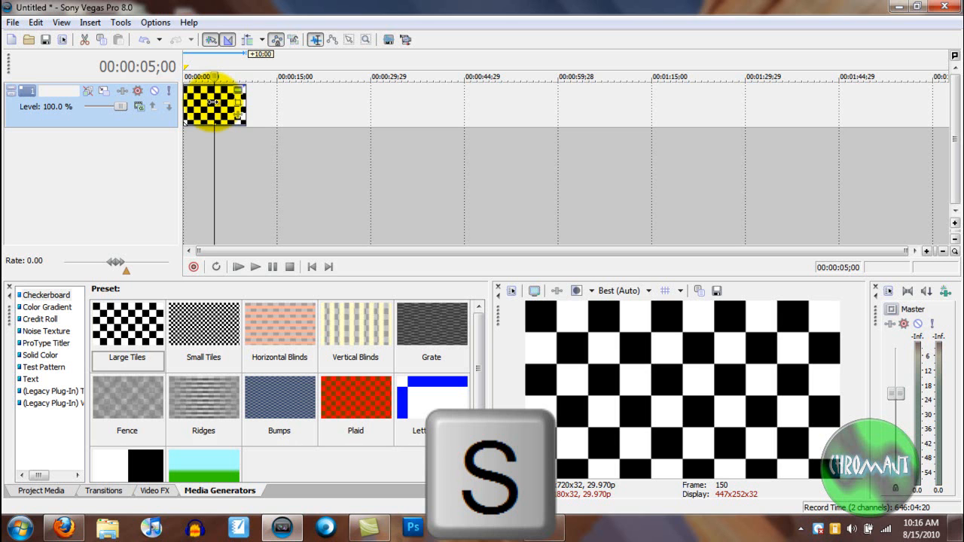
pyautogui.press('s')
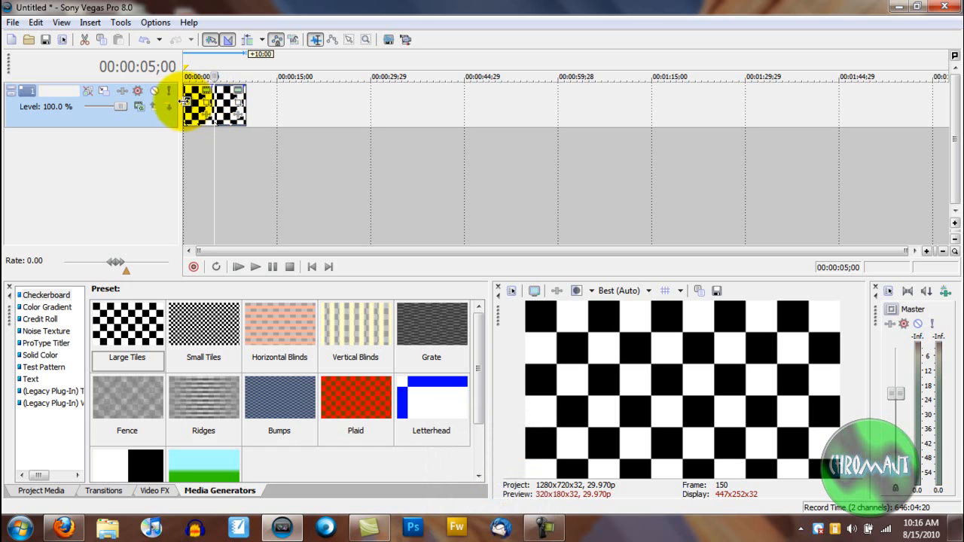
# Step: Undo the split and cut the checkerboard event at the cursor again
pyautogui.hotkey('ctrl', 'z')
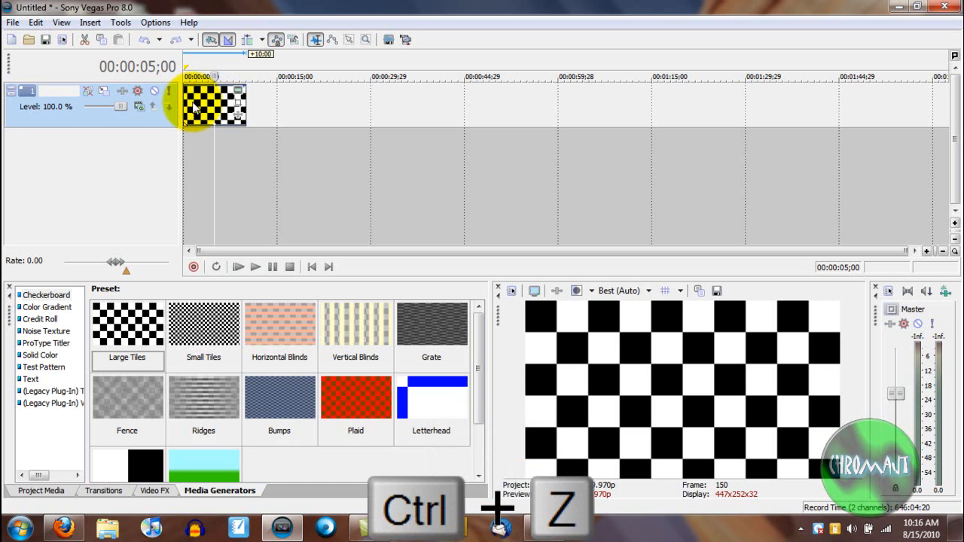
pyautogui.press('s')
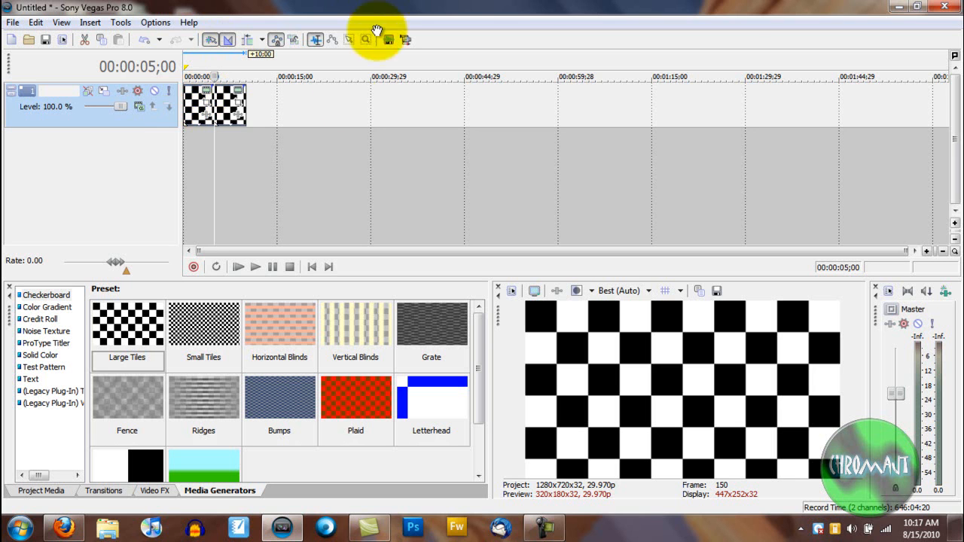
# Step: Replace the checkerboard pieces with a Red Solid Color event at the track's start and extend it by 30 seconds
pyautogui.press('Delete')
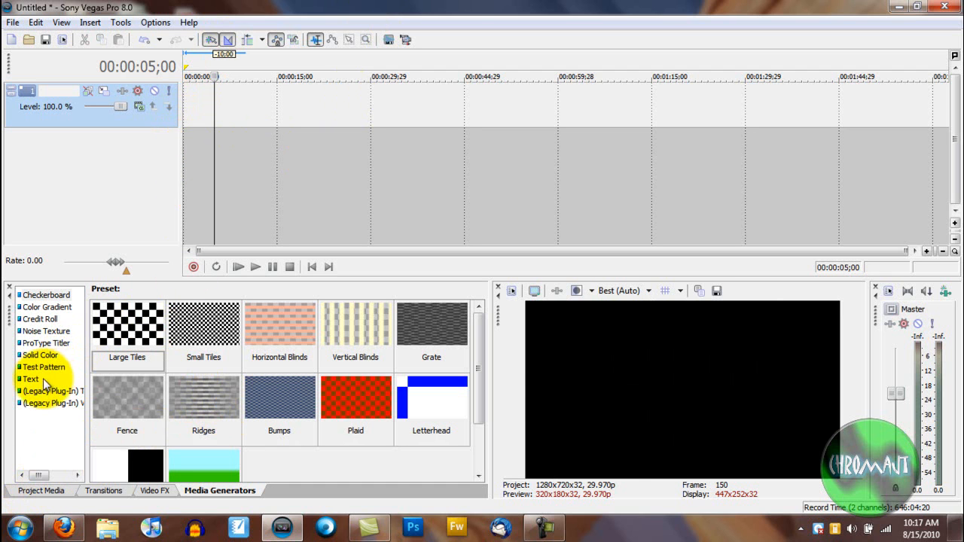
pyautogui.click(44, 308)
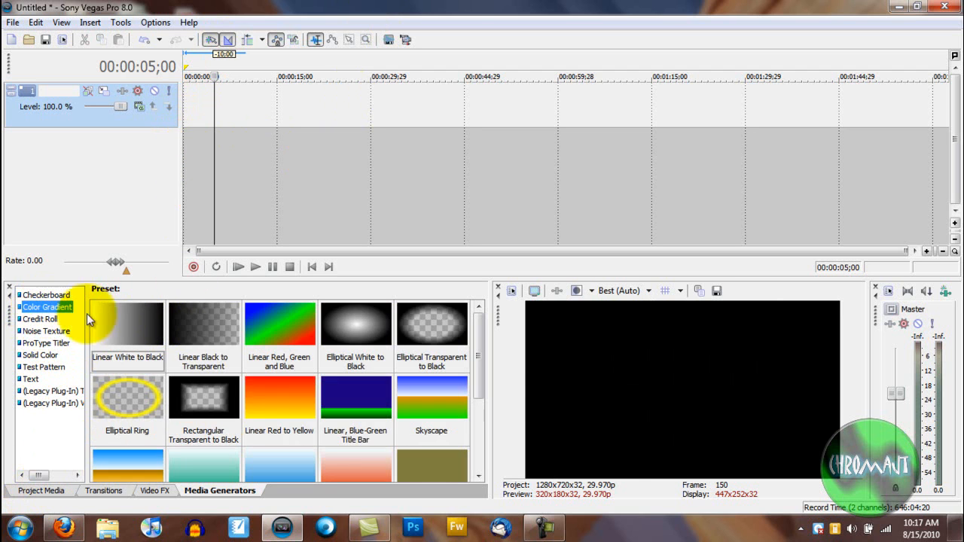
pyautogui.click(39, 355)
pyautogui.click(278, 329)
pyautogui.moveTo(279, 322); pyautogui.dragTo(177, 94)
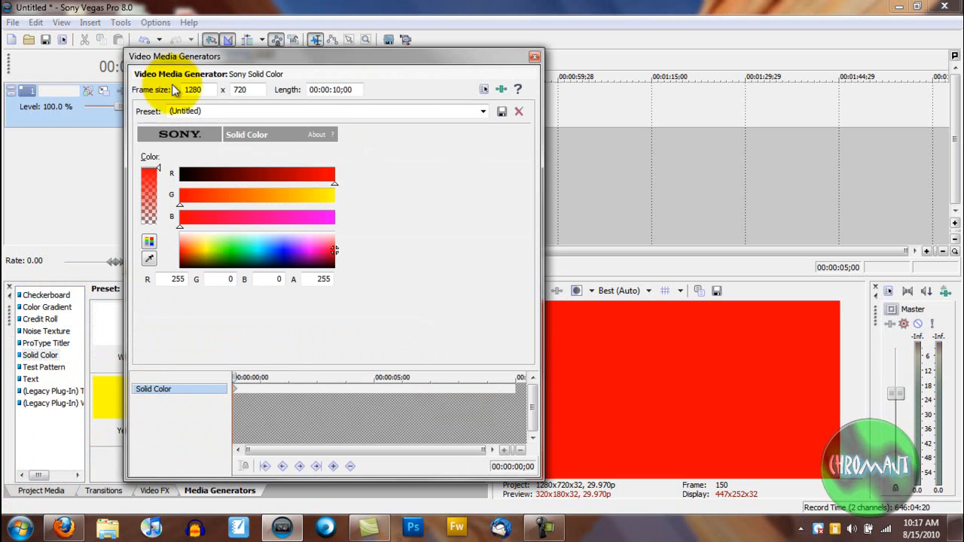
pyautogui.click(534, 56)
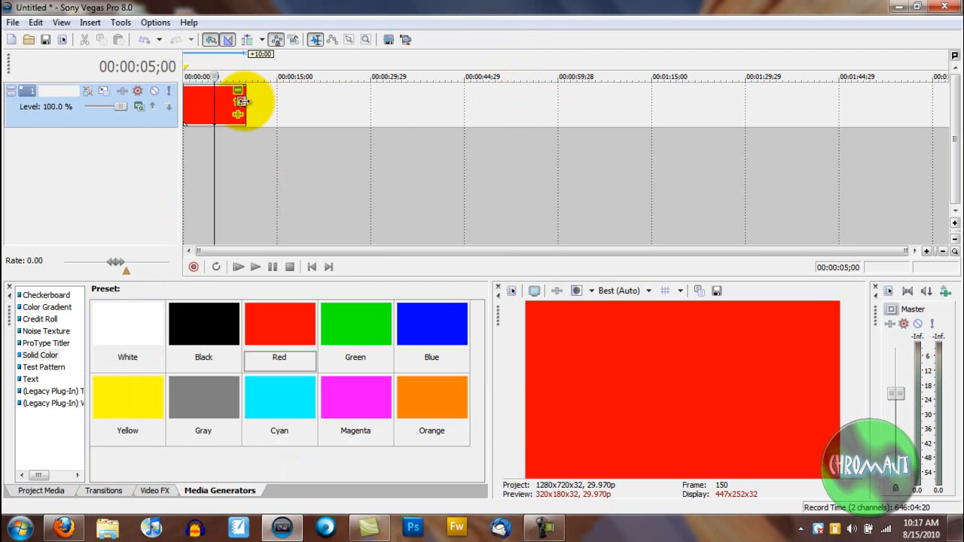
pyautogui.moveTo(242, 102); pyautogui.dragTo(431, 99)
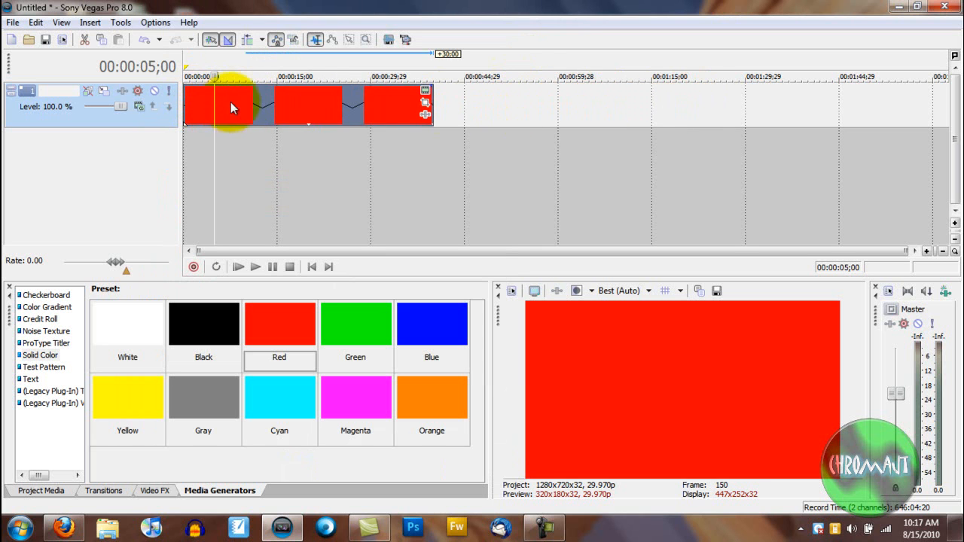
# Step: Turn off "Preserve pitch when stretching audio events" in the Editing preferences and apply the change
pyautogui.click(155, 22)
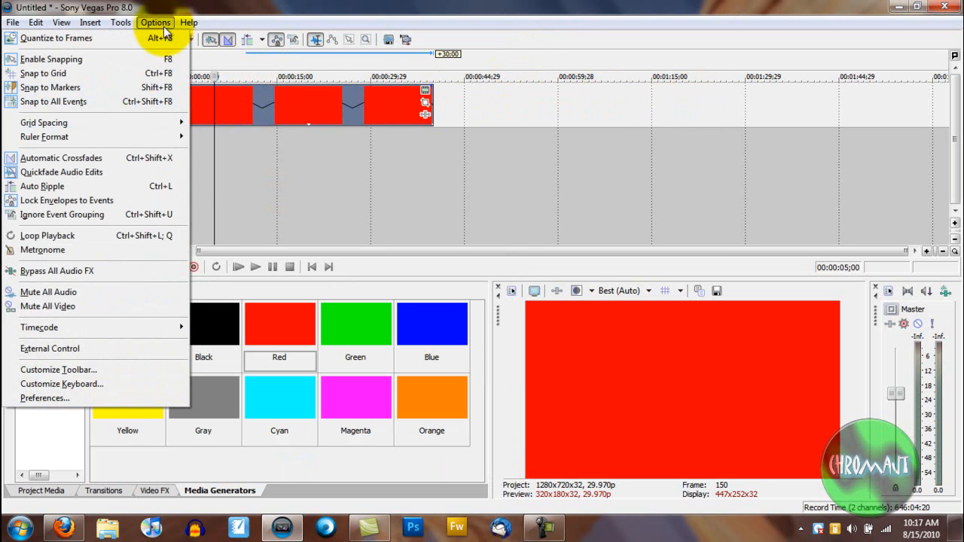
pyautogui.click(86, 402)
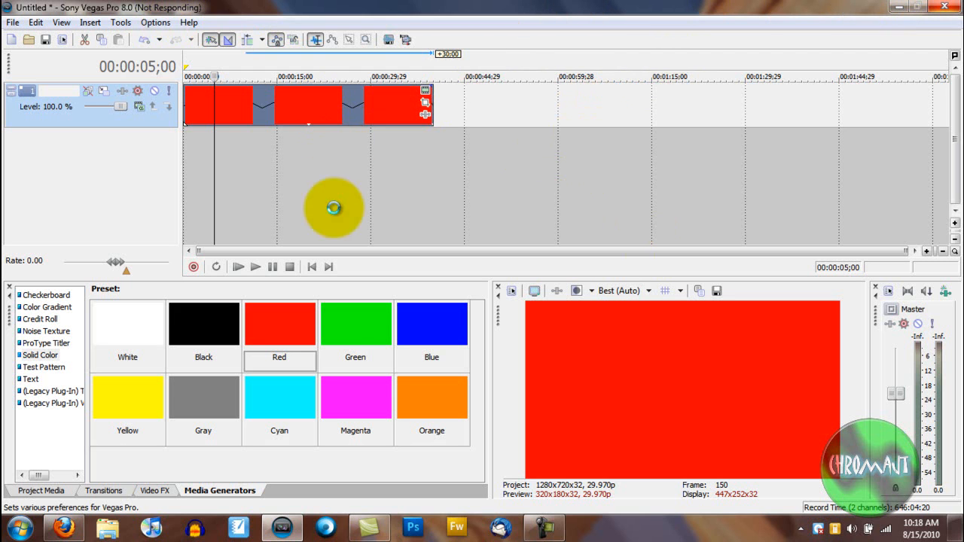
pyautogui.moveTo(541, 533)
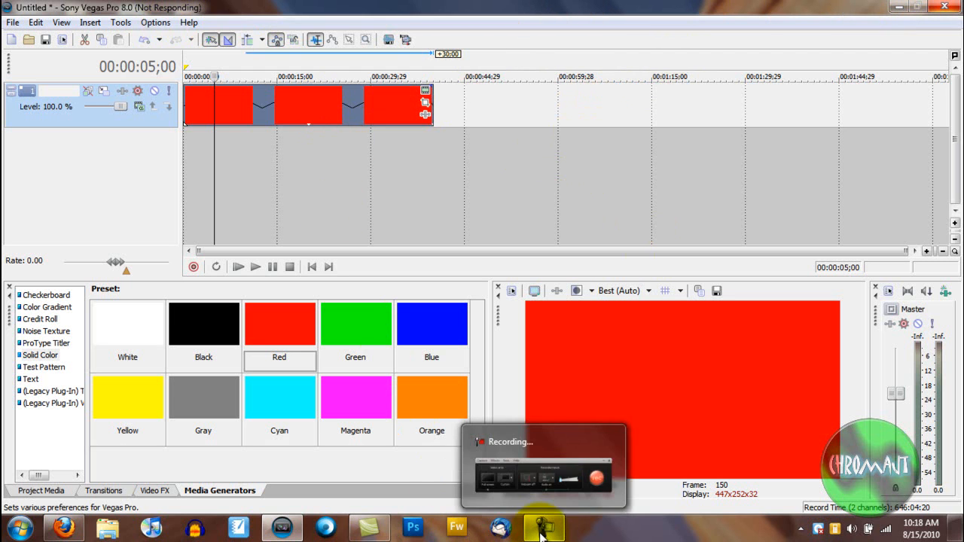
pyautogui.click(533, 510)
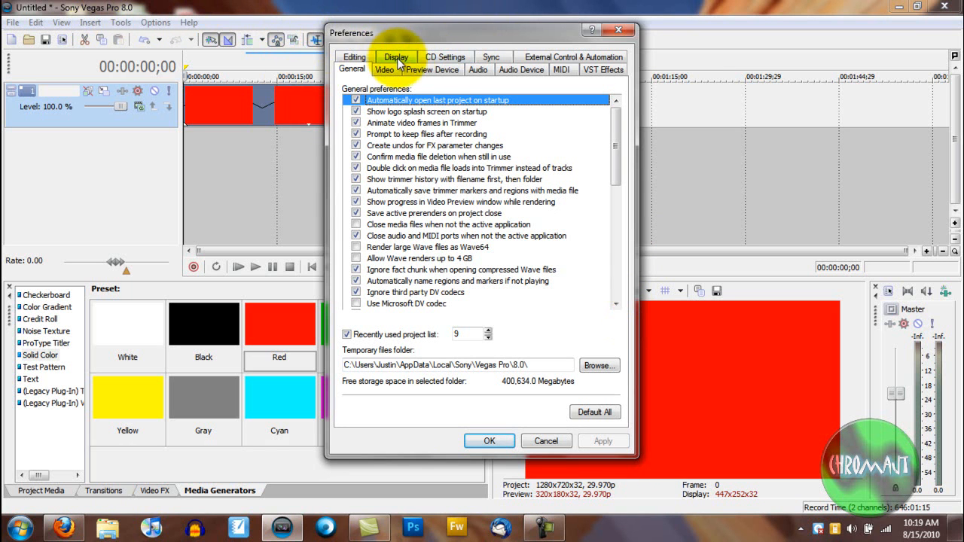
pyautogui.click(368, 59)
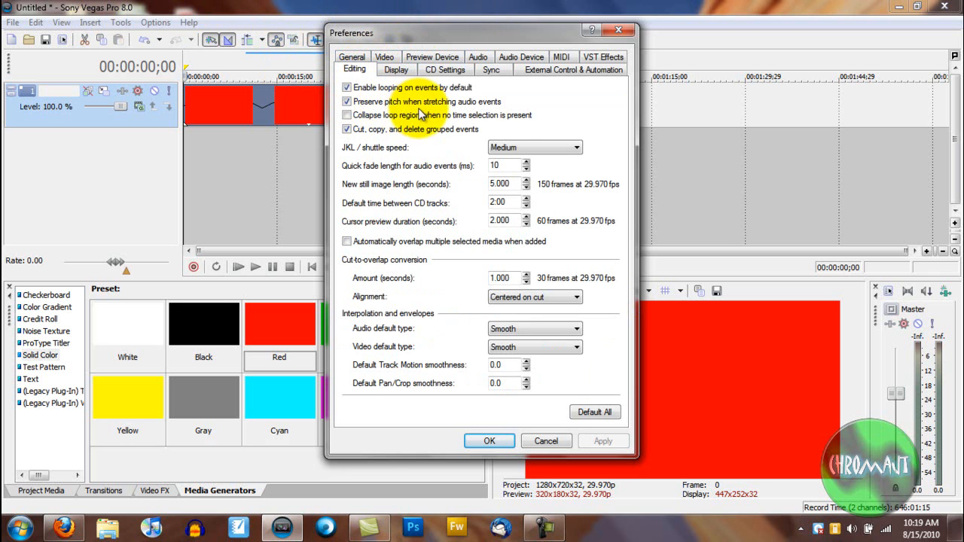
pyautogui.click(348, 102)
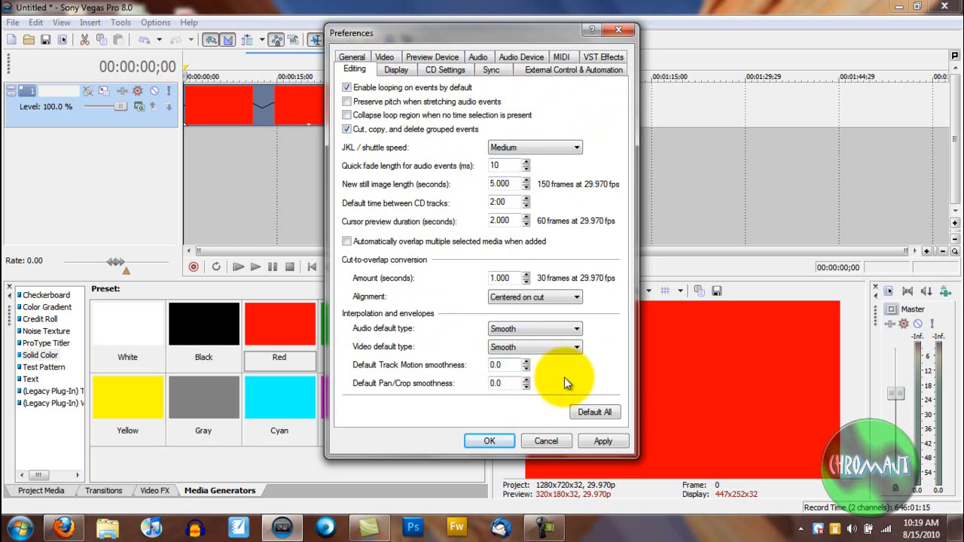
pyautogui.click(603, 441)
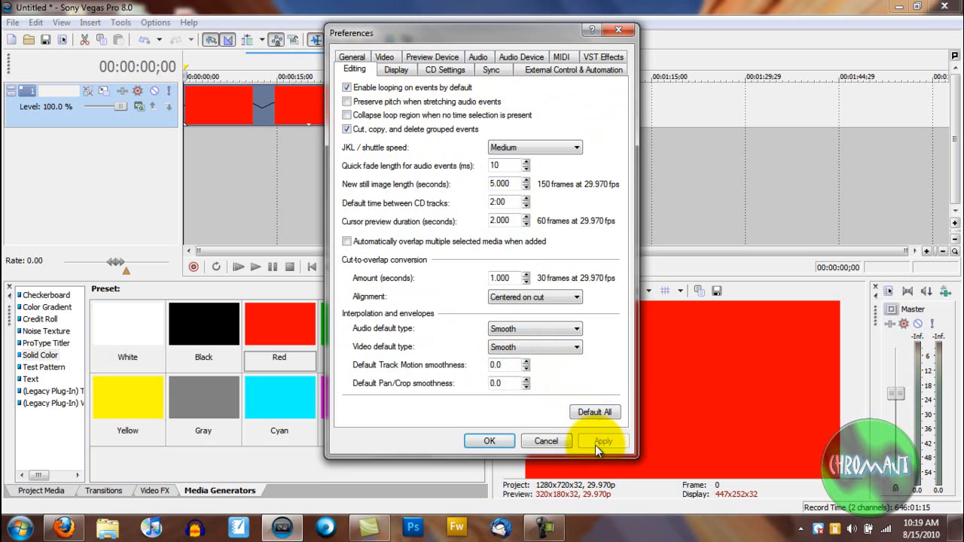
pyautogui.click(489, 441)
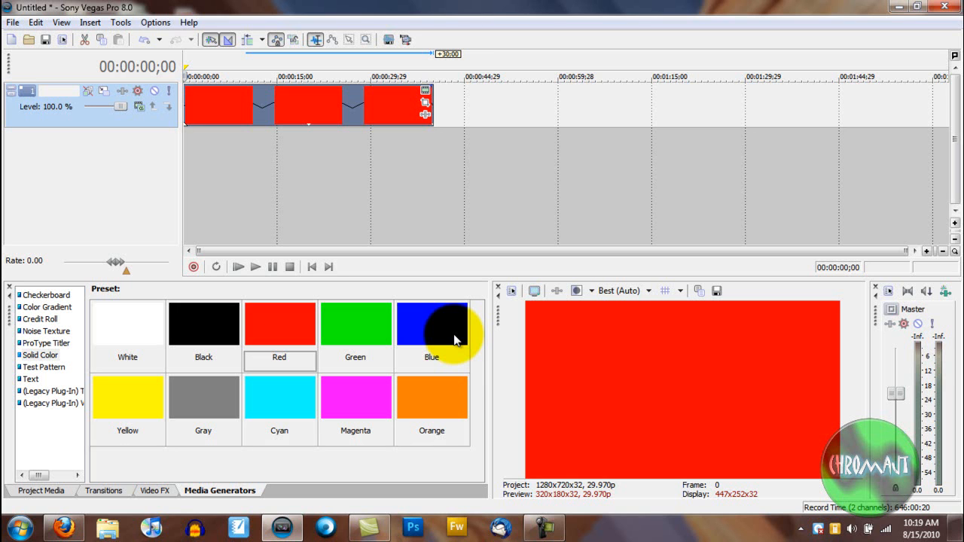
# Step: Delete the red event from the timeline and insert a new video track
pyautogui.press('Delete')
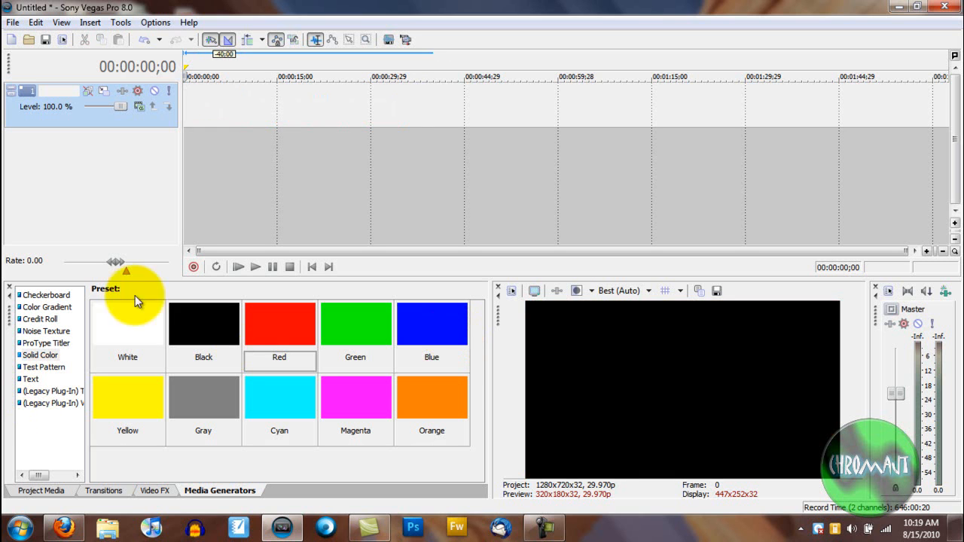
pyautogui.rightClick(72, 126)
pyautogui.click(98, 154)
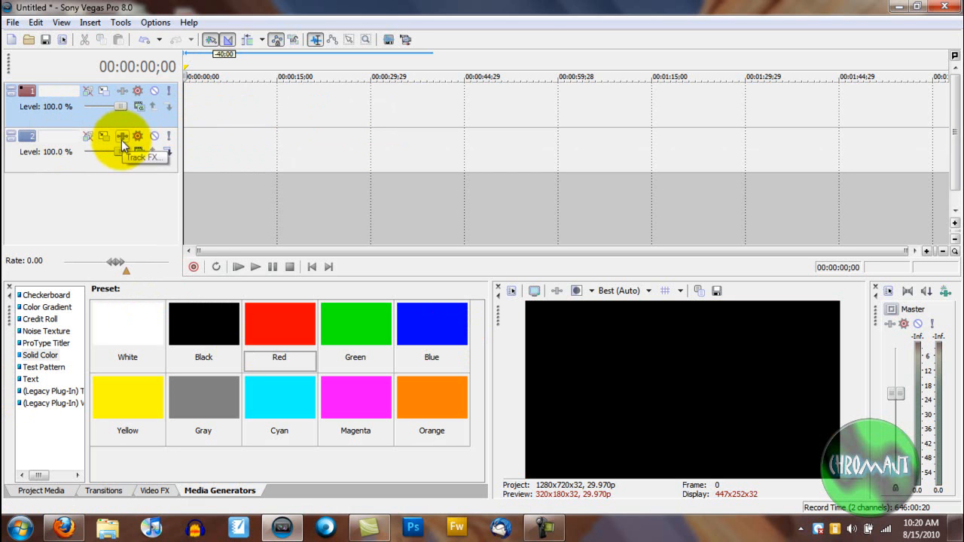
# Step: Insert more video tracks and undo the track insertions
pyautogui.hotkey('ctrl', 'shift', 'q')
pyautogui.hotkey('ctrl', 'shift', 'q')
pyautogui.hotkey('ctrl', 'z')
pyautogui.hotkey('ctrl', 'z')
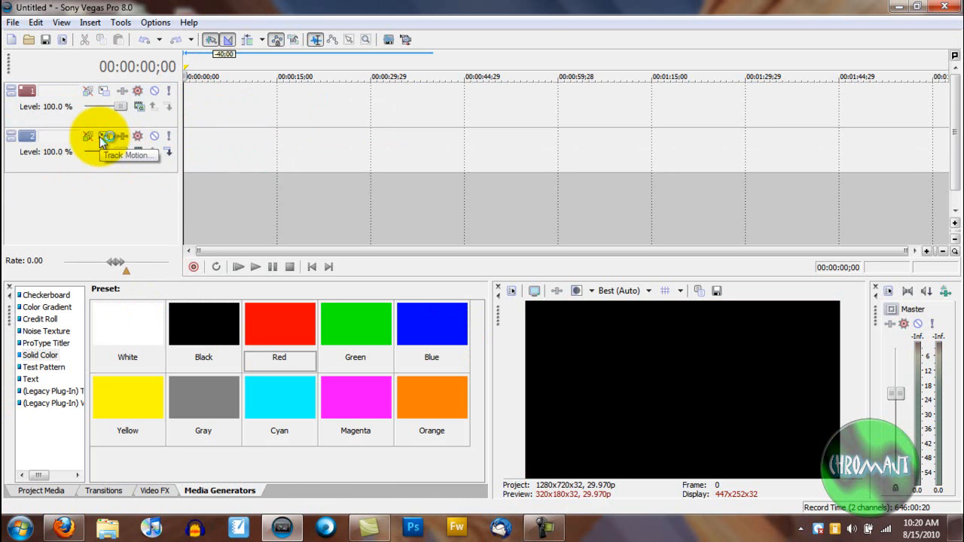
# Step: Insert a text media event at the start of the empty video track
pyautogui.click(41, 491)
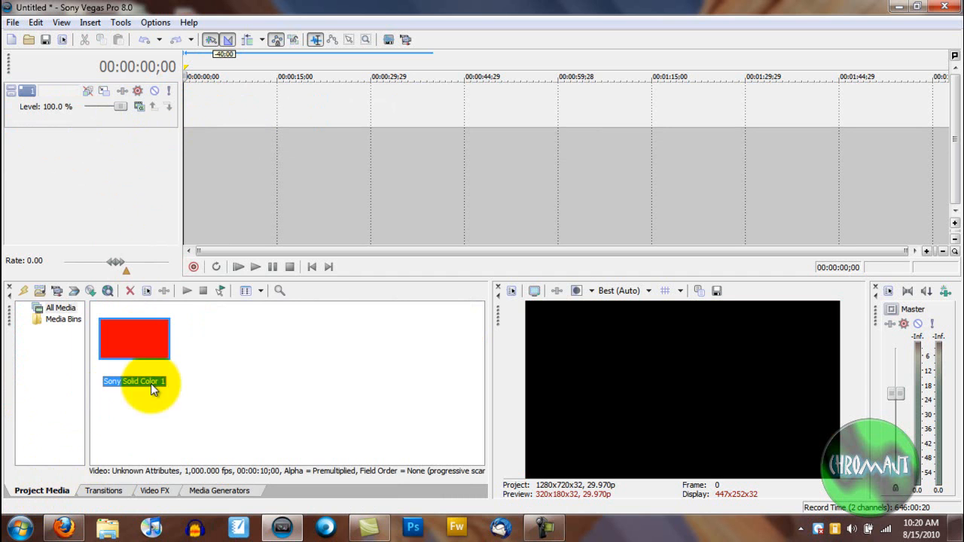
pyautogui.click(266, 374)
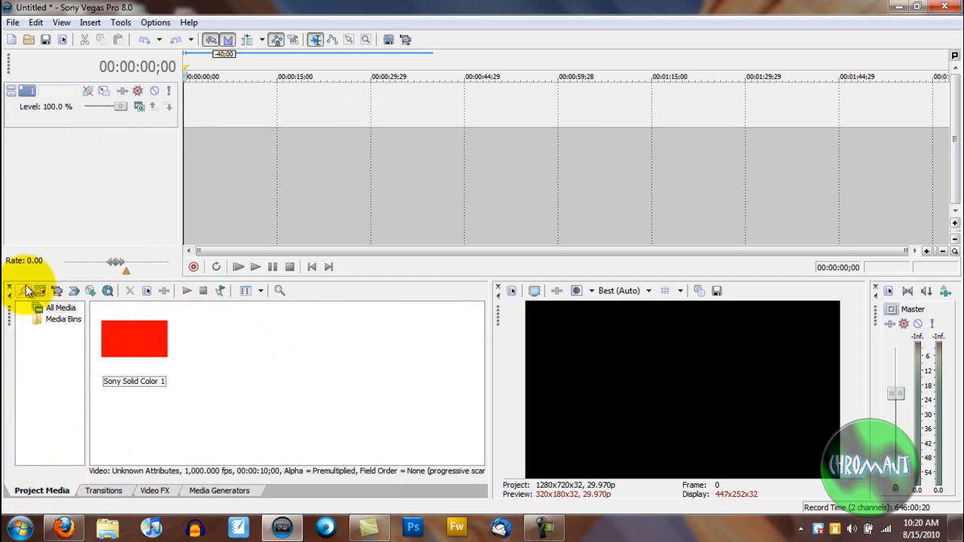
pyautogui.rightClick(193, 100)
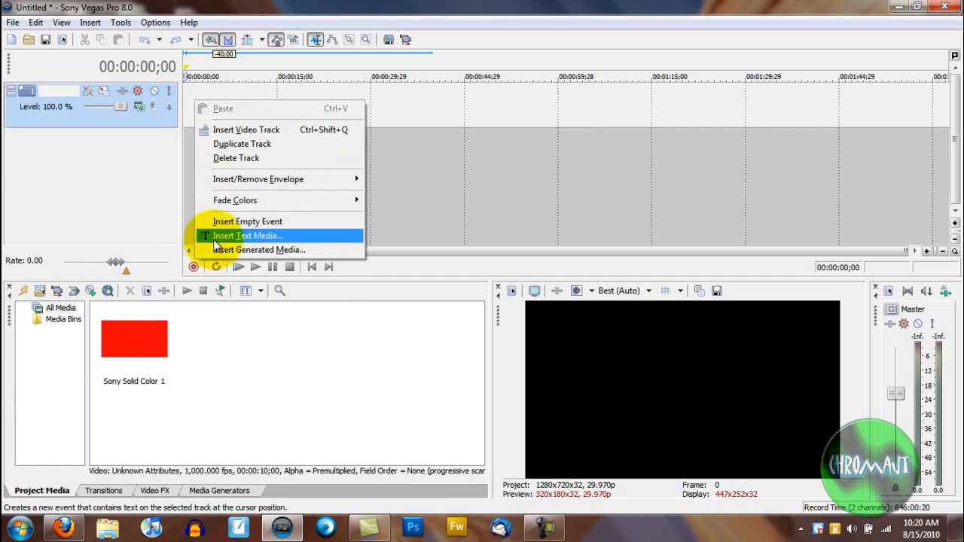
pyautogui.click(215, 242)
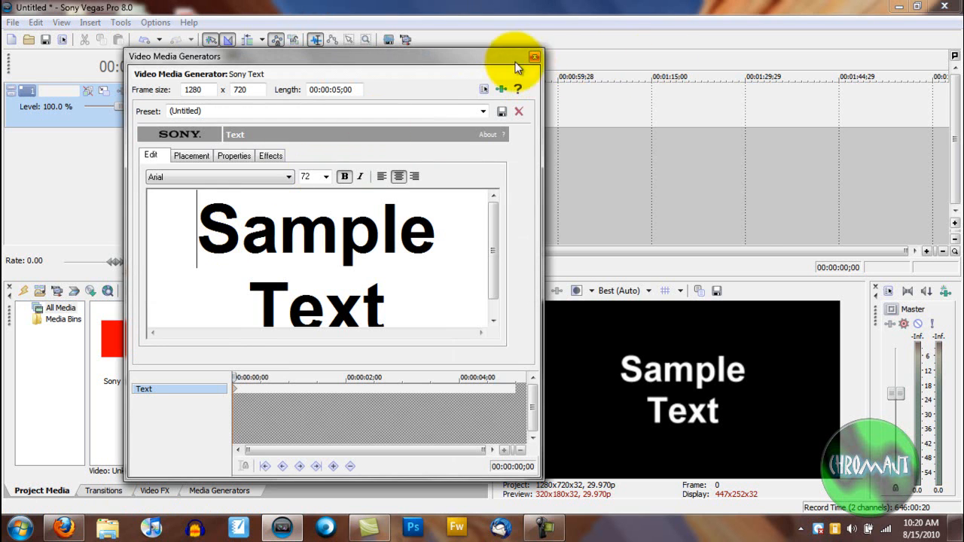
# Step: Replace the sample text with "Chromajt" on the first line and "Rules" on the second, and close the text generator
pyautogui.doubleClick(428, 220)
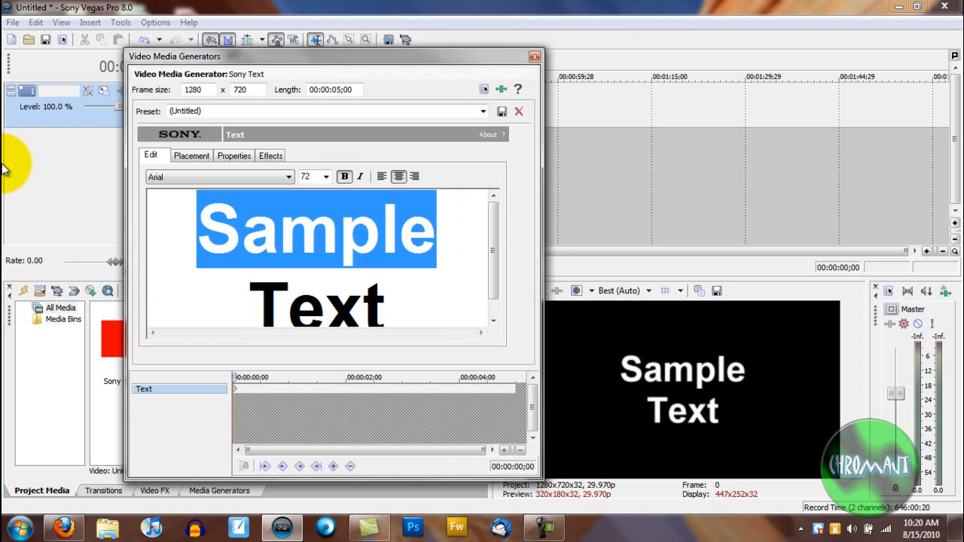
pyautogui.write('Chromajt')
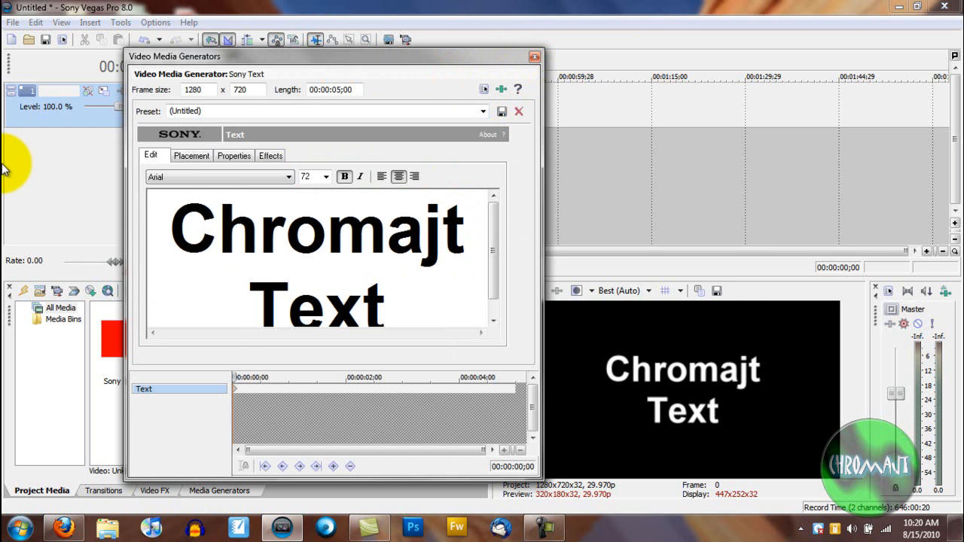
pyautogui.press('Down')
pyautogui.hotkey('shift', 'Left')
pyautogui.hotkey('shift', 'Left')
pyautogui.hotkey('shift', 'Left')
pyautogui.hotkey('shift', 'Left')
pyautogui.write('Rules')
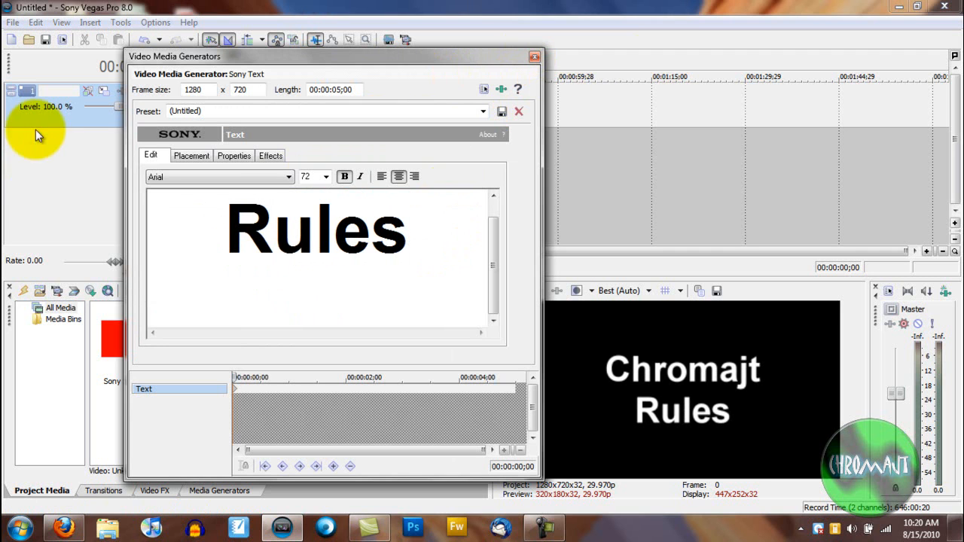
pyautogui.click(534, 58)
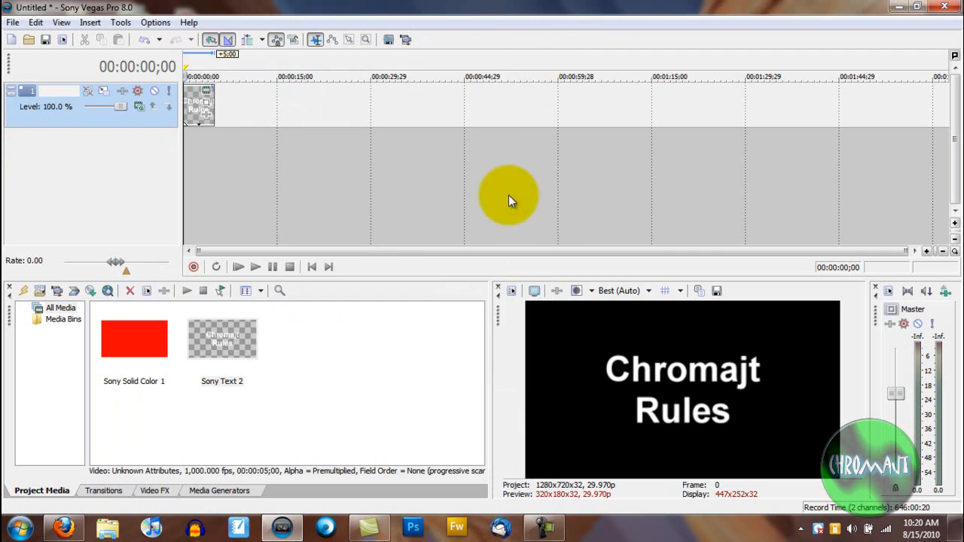
# Step: Delete the text event from the timeline and place it again at the track's start from the project media
pyautogui.click(197, 119)
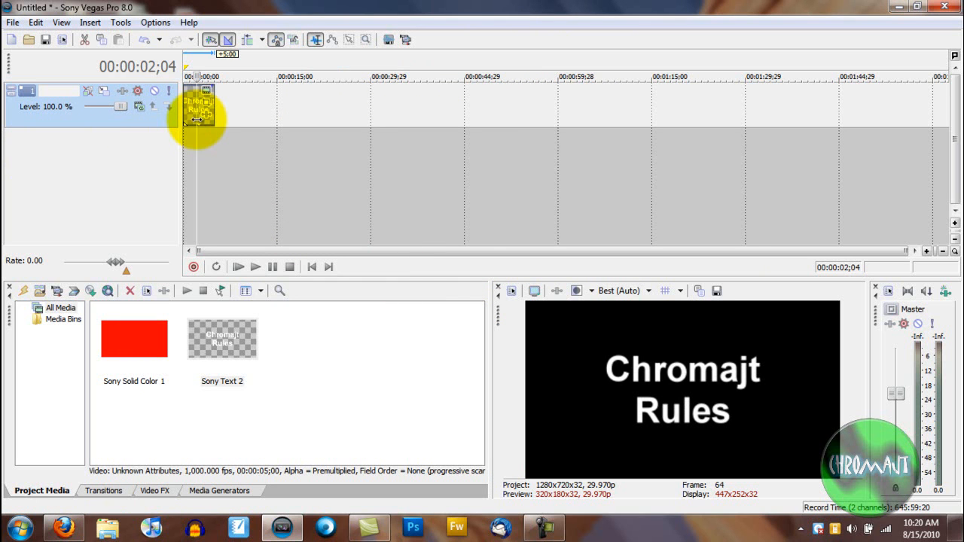
pyautogui.press('Delete')
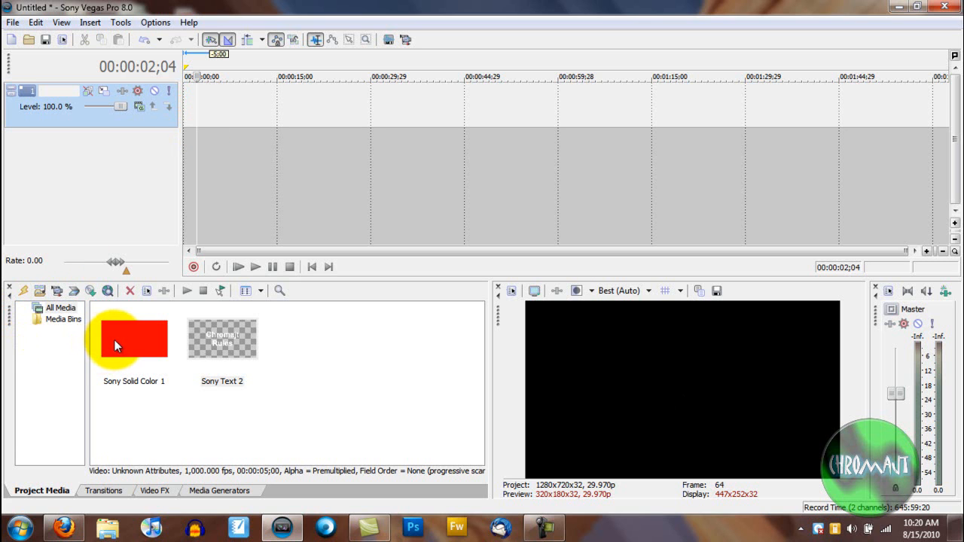
pyautogui.doubleClick(198, 354)
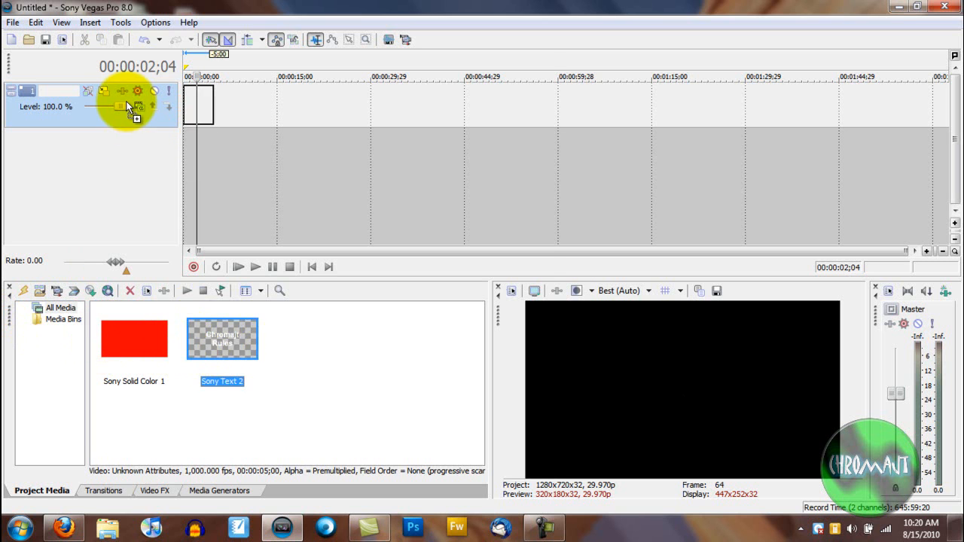
pyautogui.click(534, 57)
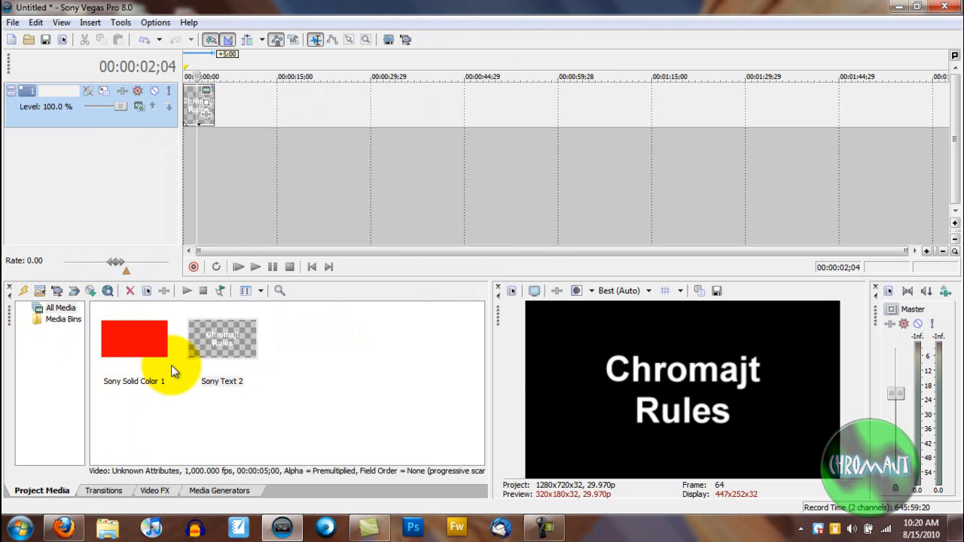
# Step: Place the red Sony Solid Color 1 media on a new video track below the text, starting at the timeline's beginning
pyautogui.moveTo(129, 338); pyautogui.dragTo(181, 154)
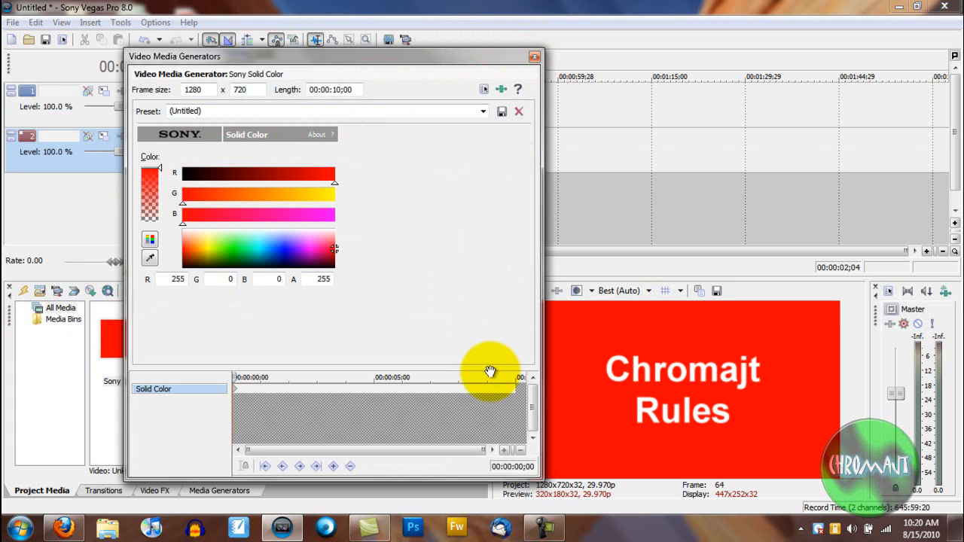
pyautogui.moveTo(490, 370); pyautogui.dragTo(492, 476)
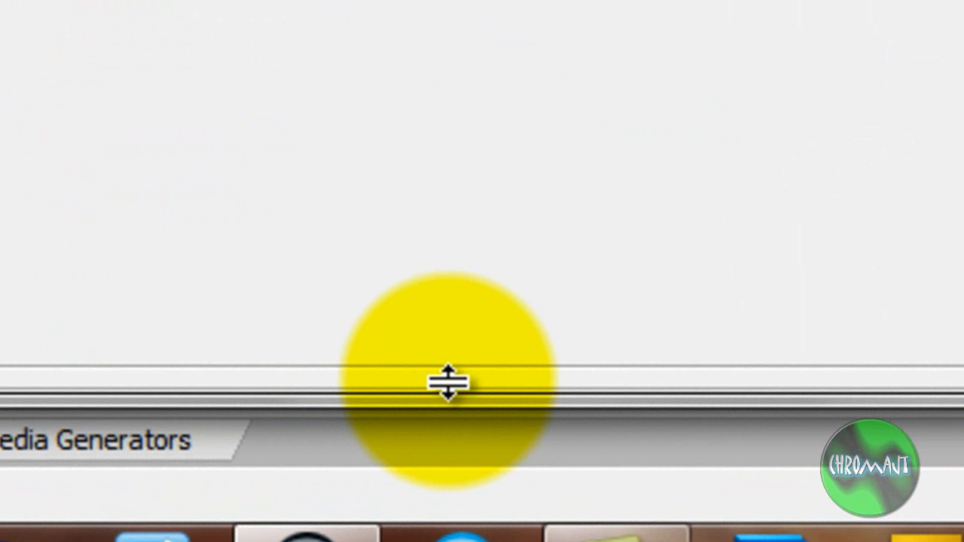
pyautogui.moveTo(448, 383); pyautogui.dragTo(347, 361)
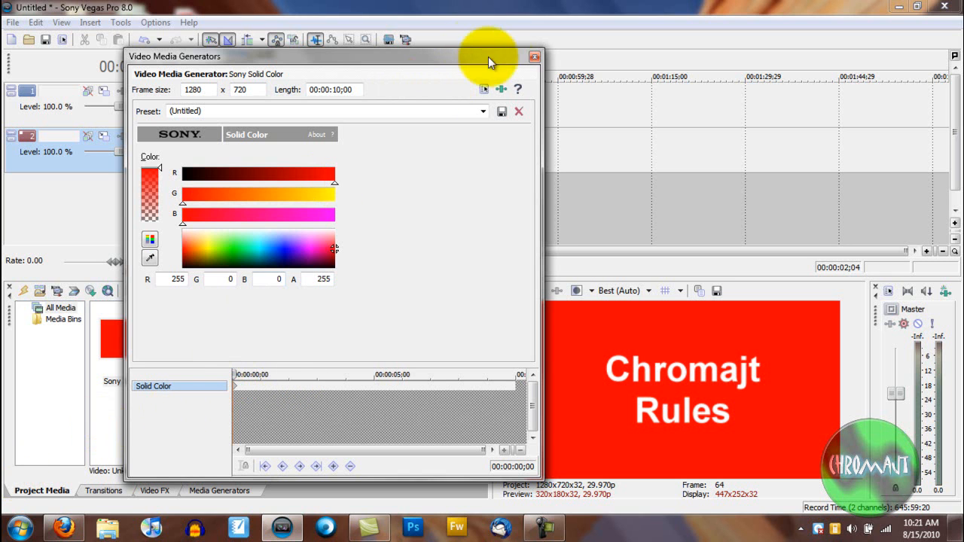
pyautogui.click(531, 58)
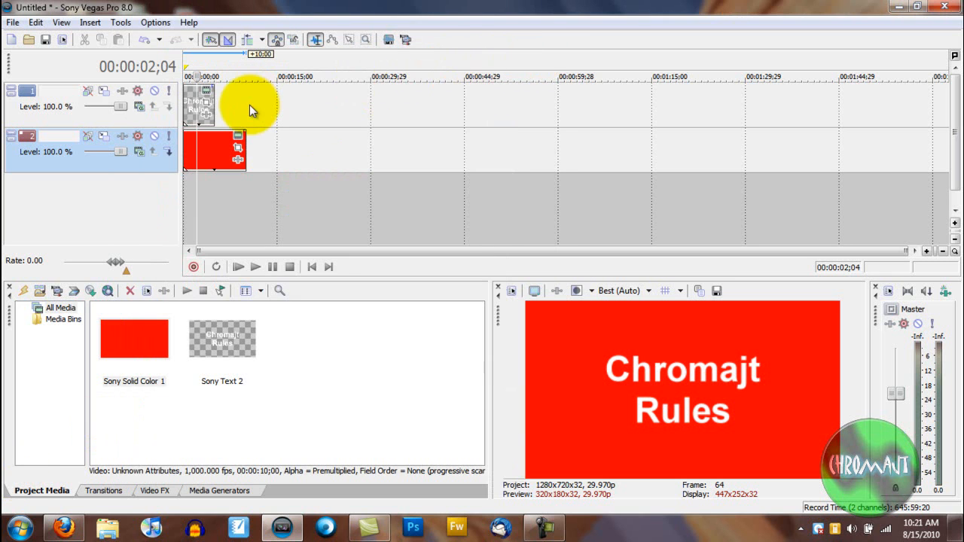
# Step: Delete the text event and the red event from both tracks and show the Solid Color generator presets
pyautogui.click(199, 107)
pyautogui.press('Delete')
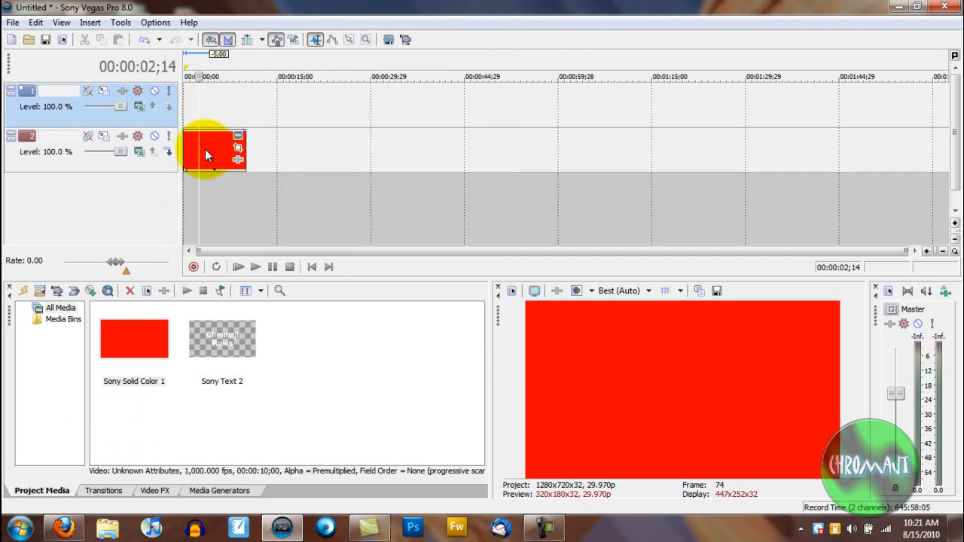
pyautogui.click(205, 149)
pyautogui.press('Delete')
pyautogui.click(214, 493)
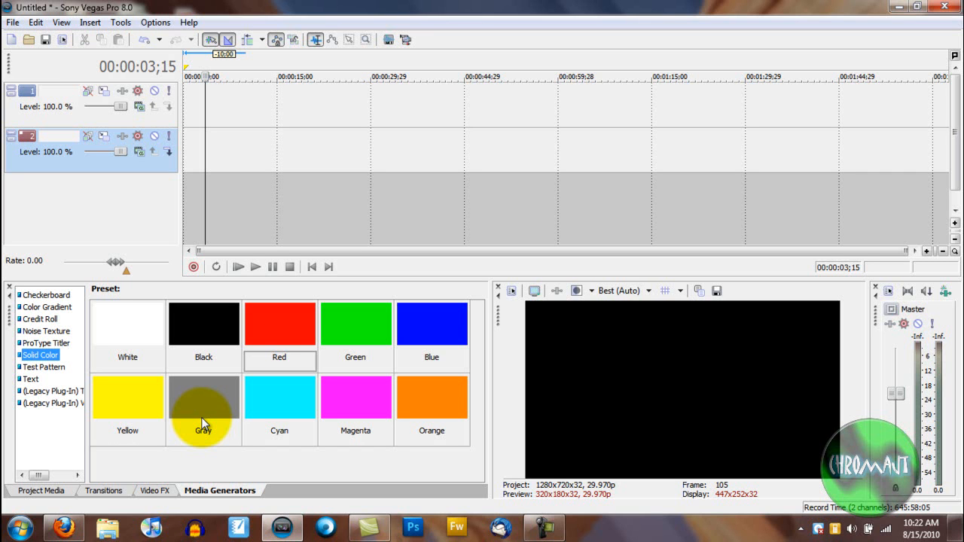
# Step: Load the saved window layout "2 Pannel"
pyautogui.click(62, 22)
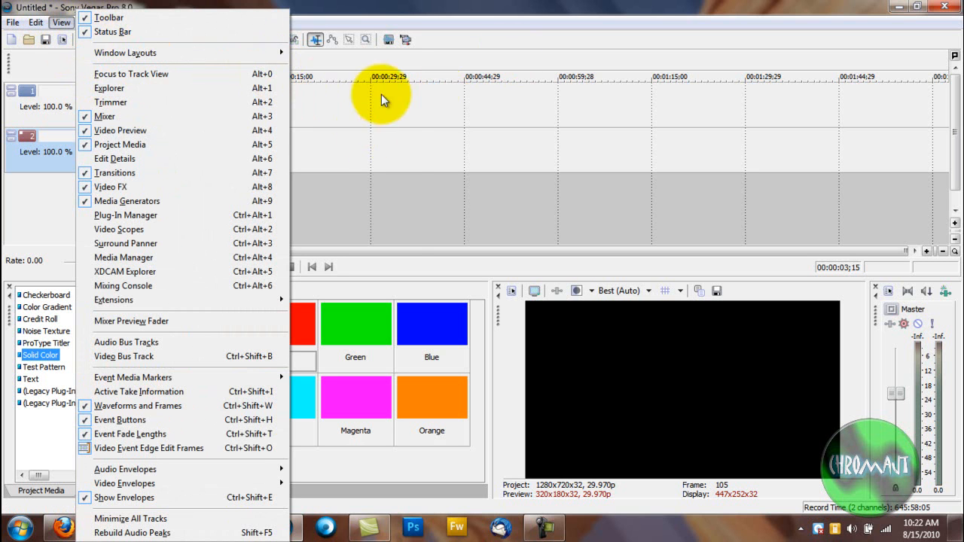
pyautogui.moveTo(148, 59)
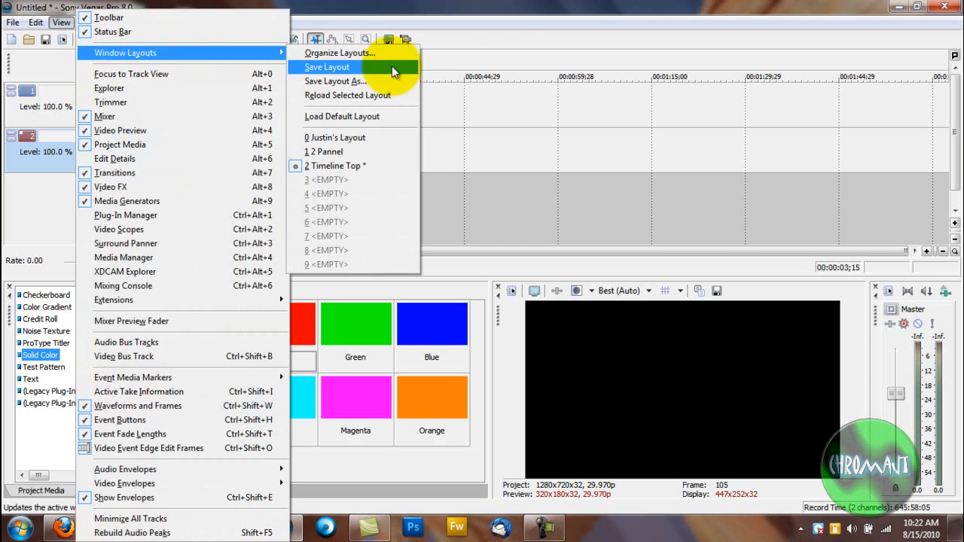
pyautogui.click(367, 154)
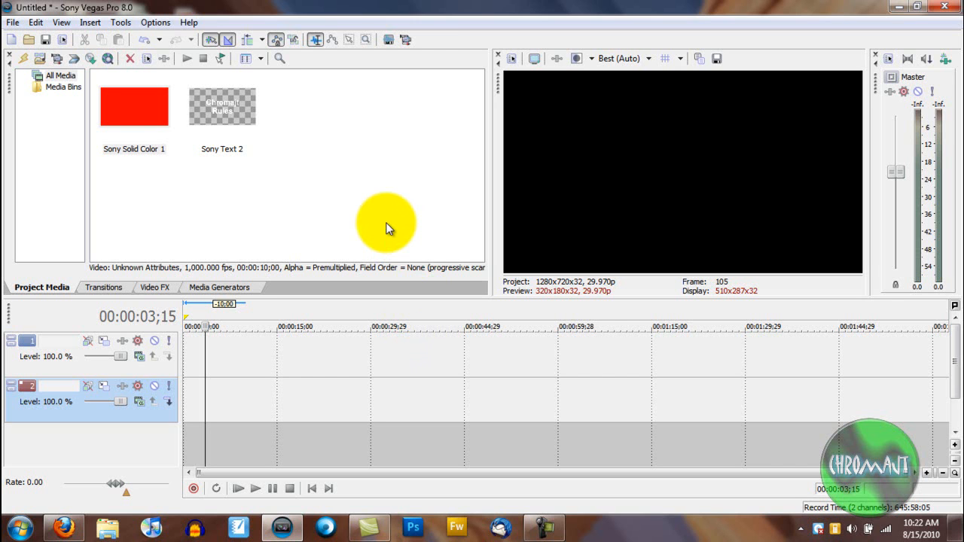
# Step: Place the red Sony Solid Color 1 media at the start of track 1 and select the new event
pyautogui.moveTo(125, 107); pyautogui.dragTo(170, 343)
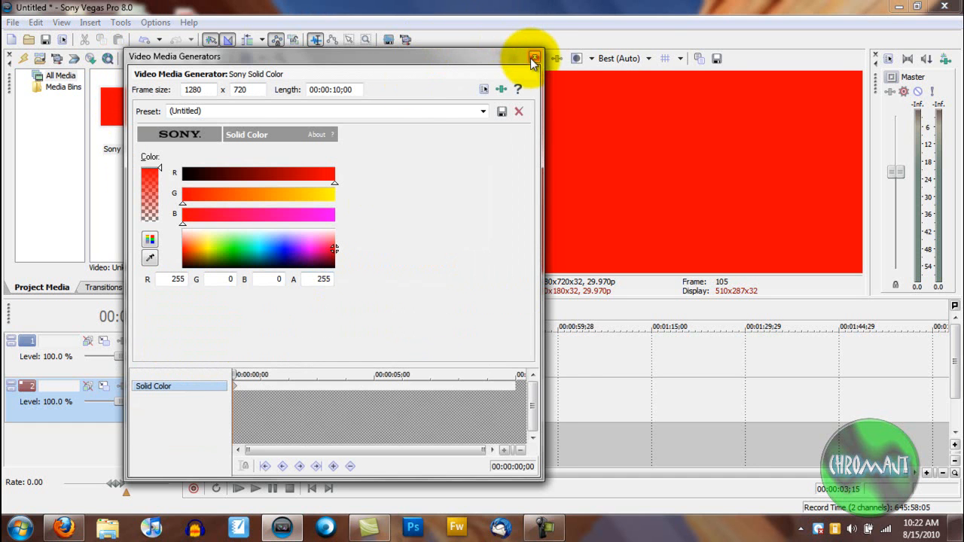
pyautogui.click(531, 57)
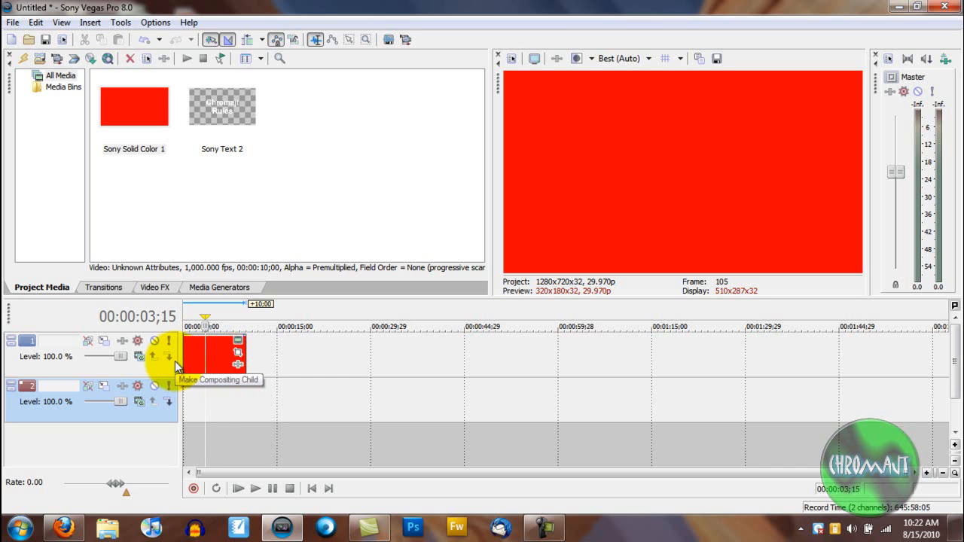
pyautogui.click(210, 358)
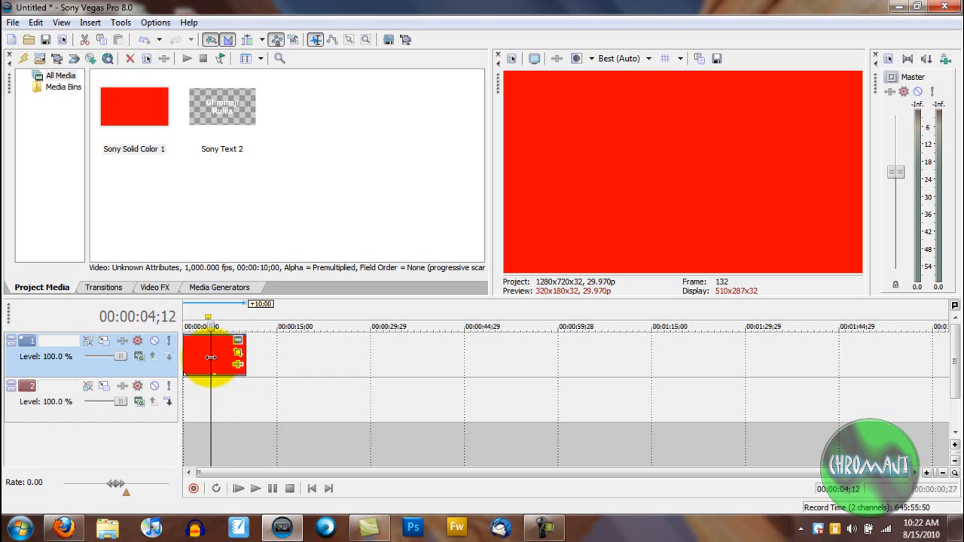
# Step: Turn off "Render loop region only" in the Render As settings and leave them without rendering
pyautogui.click(13, 21)
pyautogui.click(83, 124)
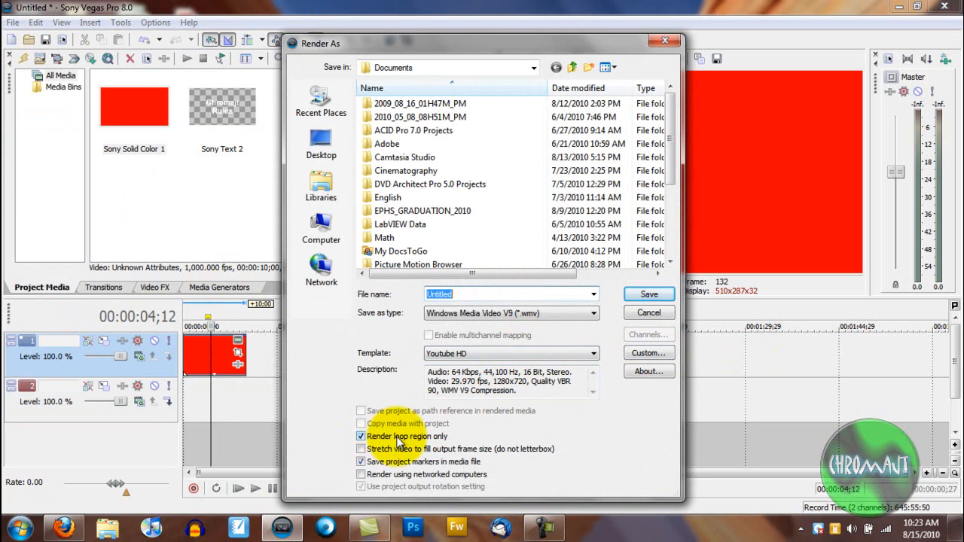
pyautogui.click(443, 439)
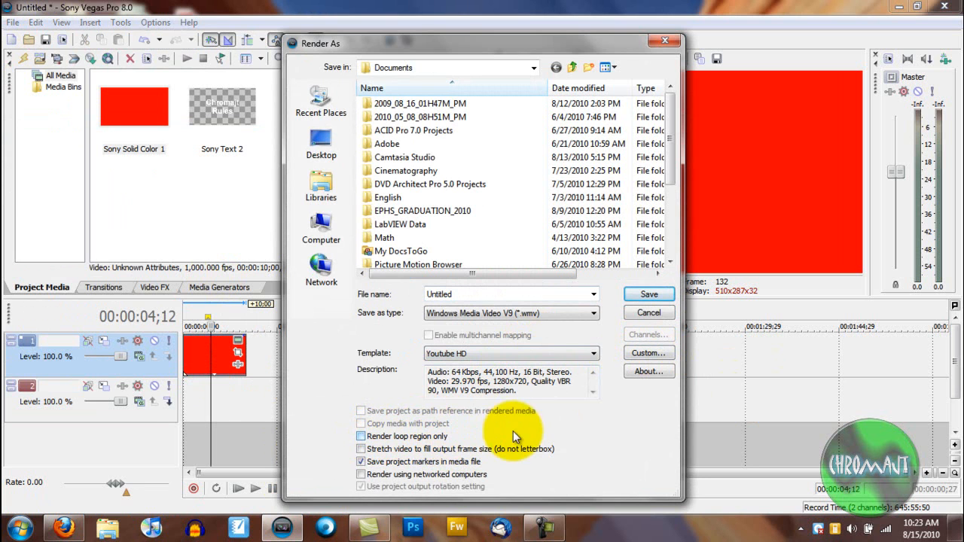
pyautogui.click(634, 314)
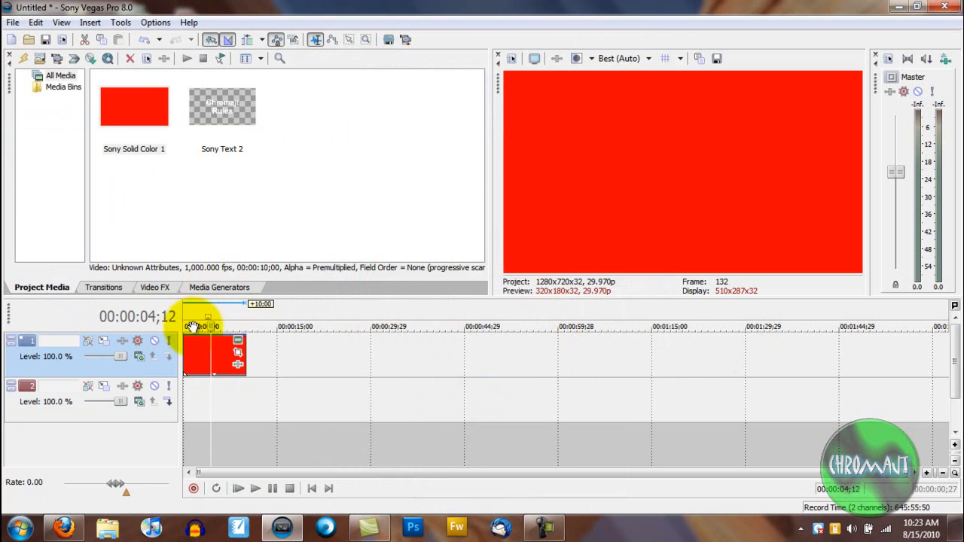
# Step: Return the cursor to the timeline's start and apply the Add Noise effect with the Medium preset to the red event
pyautogui.hotkey('ctrl', 'Home')
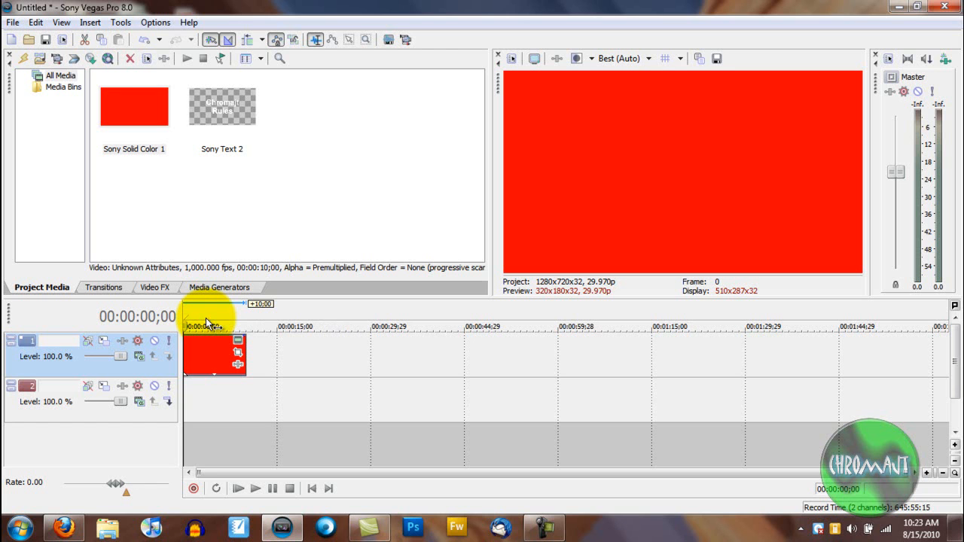
pyautogui.click(154, 287)
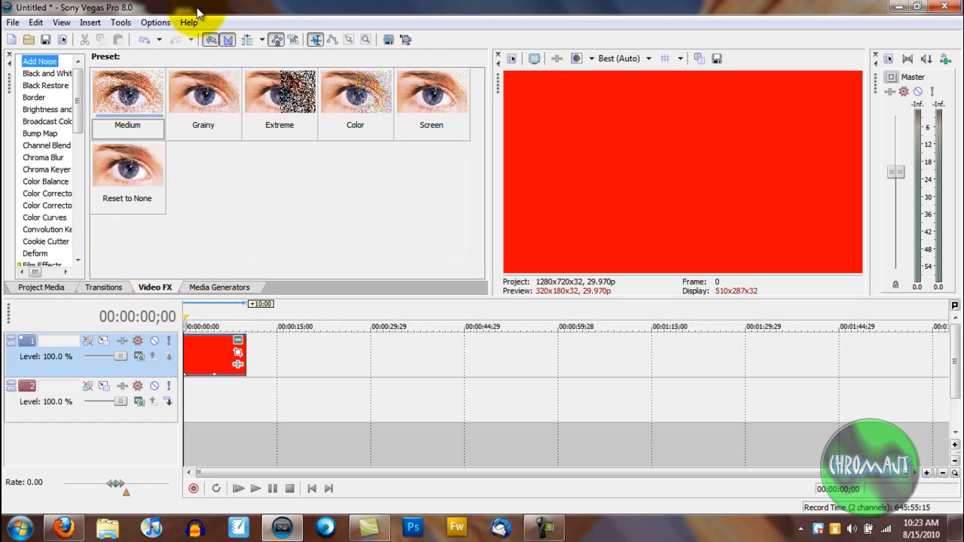
pyautogui.moveTo(144, 106); pyautogui.dragTo(194, 353)
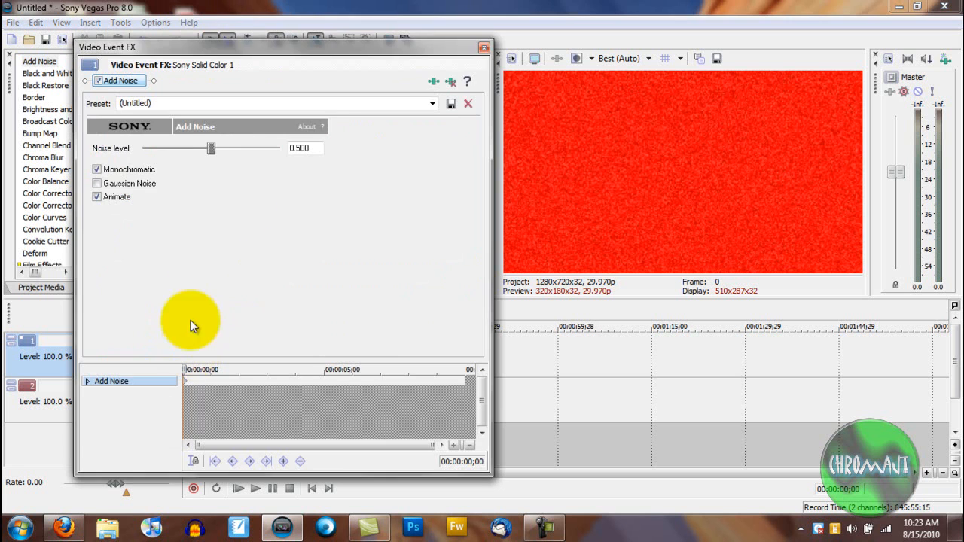
pyautogui.click(485, 47)
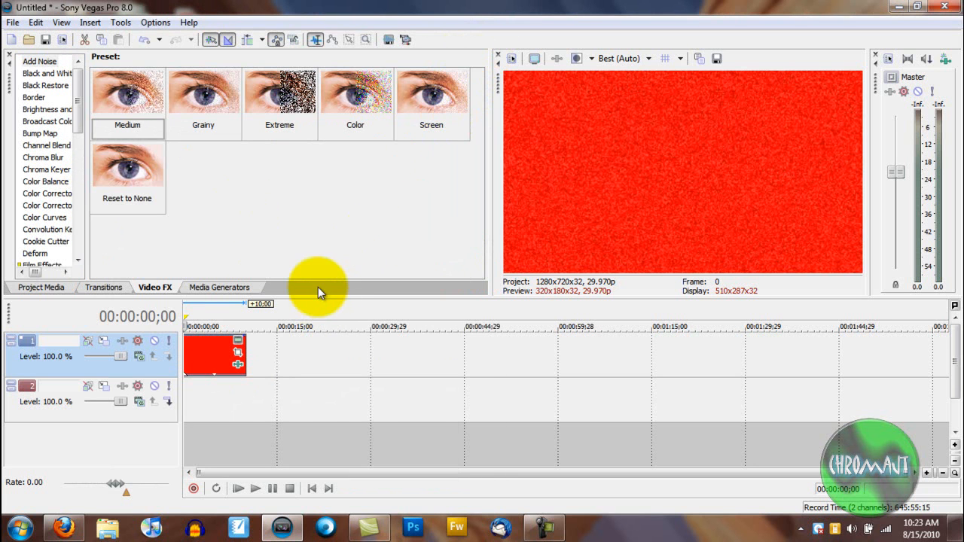
# Step: Open the red event's video effects and remove the Add Noise effect from the chain
pyautogui.click(238, 366)
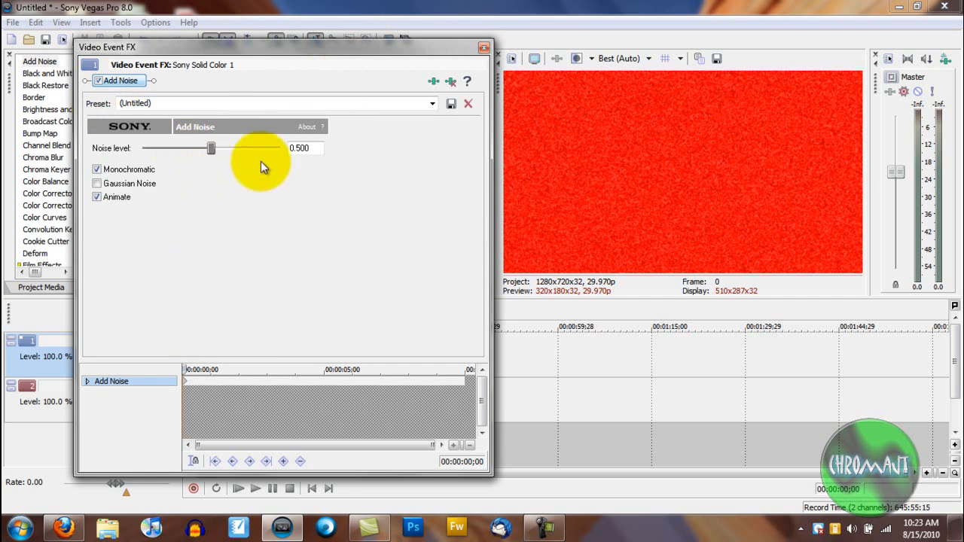
pyautogui.click(484, 48)
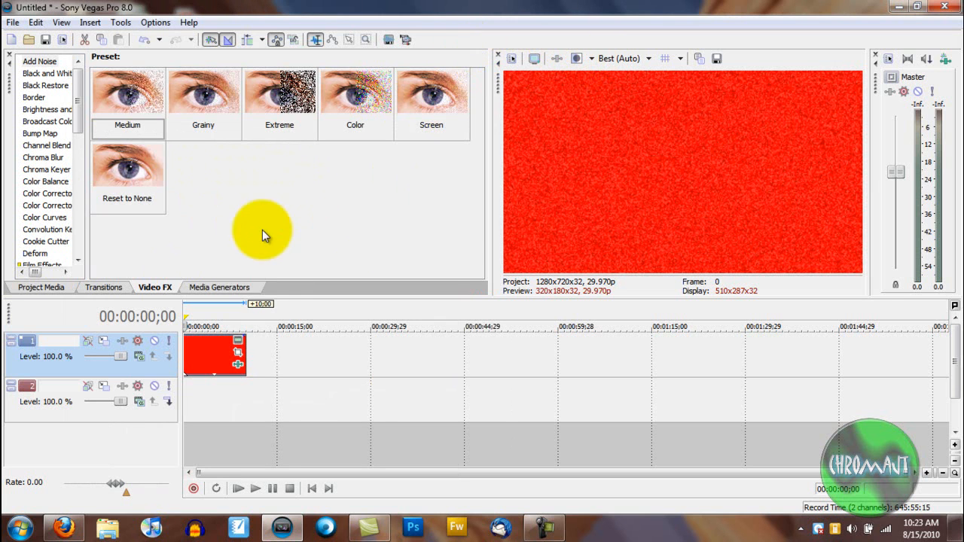
pyautogui.click(238, 367)
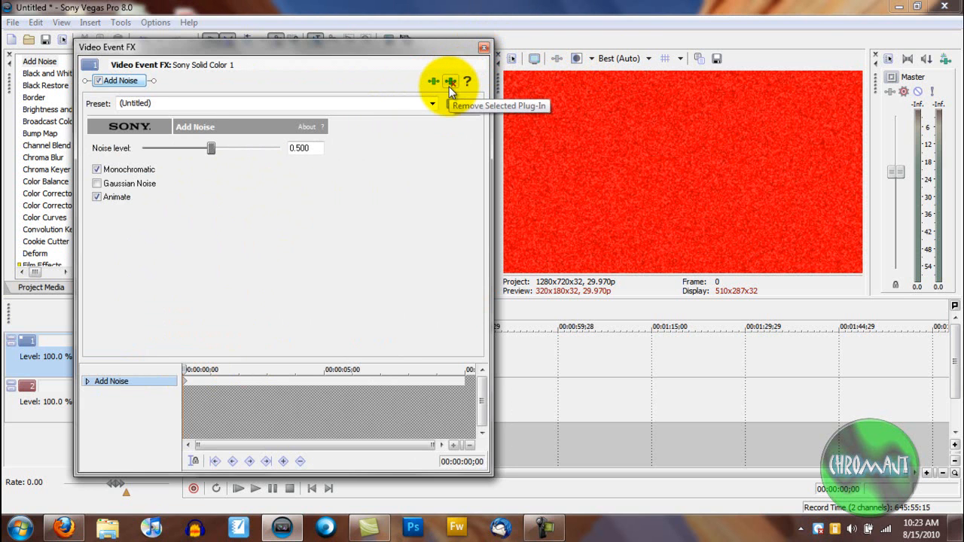
pyautogui.rightClick(123, 81)
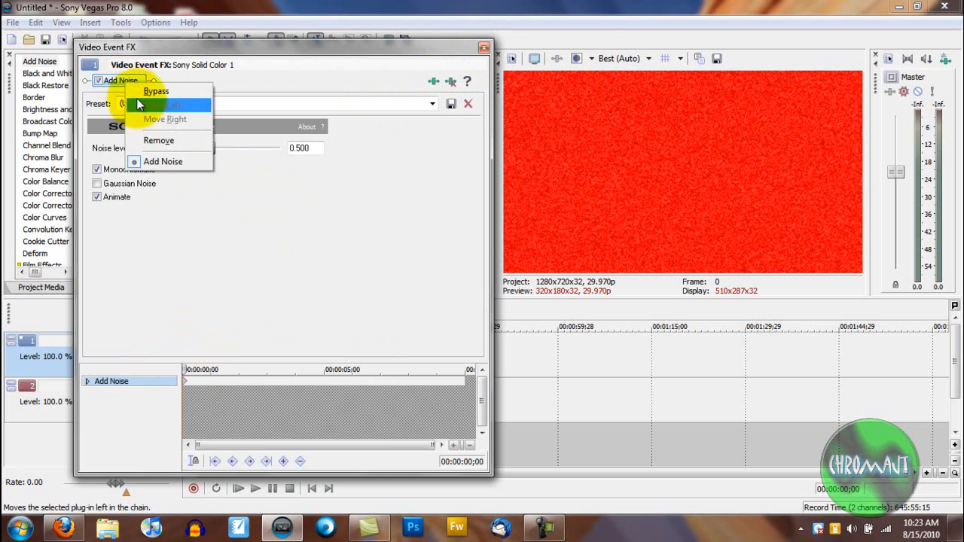
pyautogui.click(182, 142)
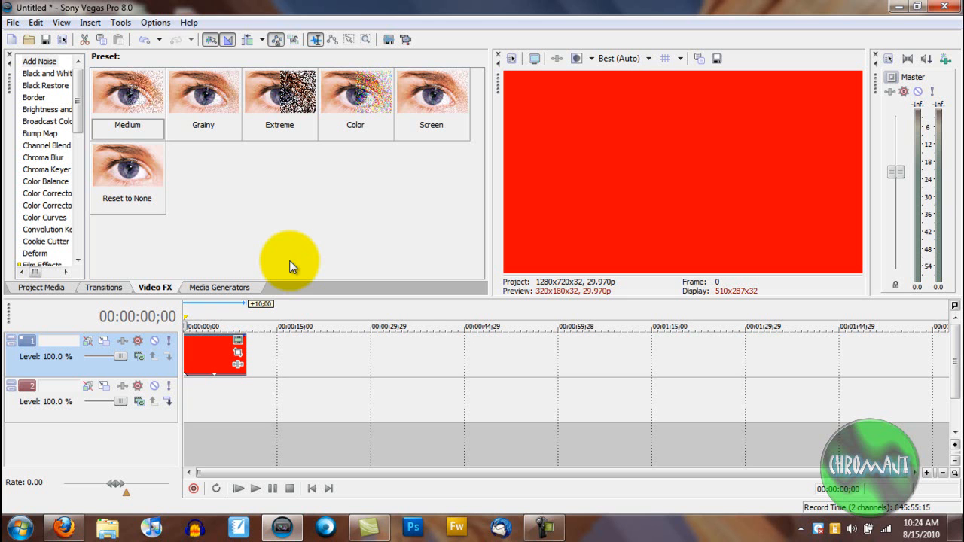
# Step: Review the General preferences through to the end of the list and close them without applying changes
pyautogui.click(150, 20)
pyautogui.click(160, 397)
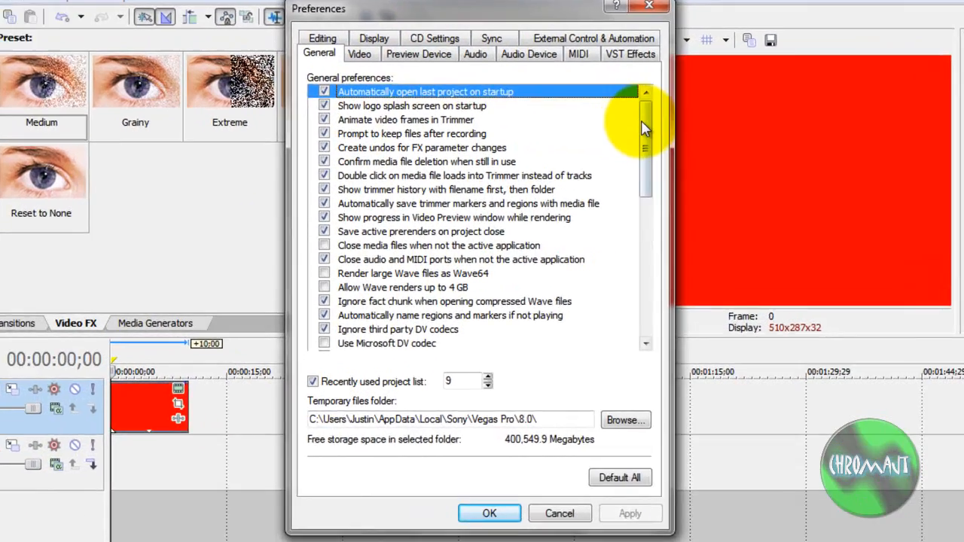
pyautogui.moveTo(615, 119); pyautogui.dragTo(609, 229)
pyautogui.moveTo(703, 300); pyautogui.dragTo(697, 419)
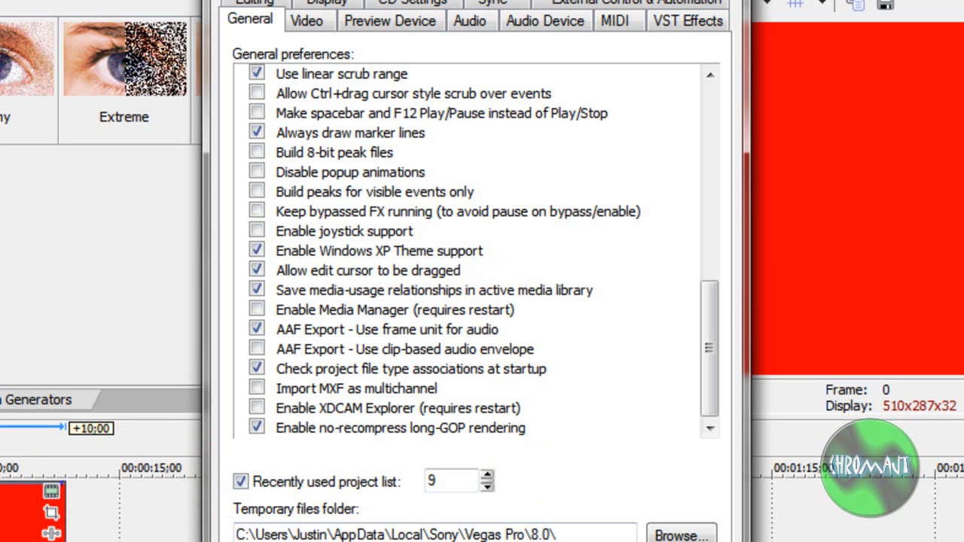
pyautogui.press('Escape')
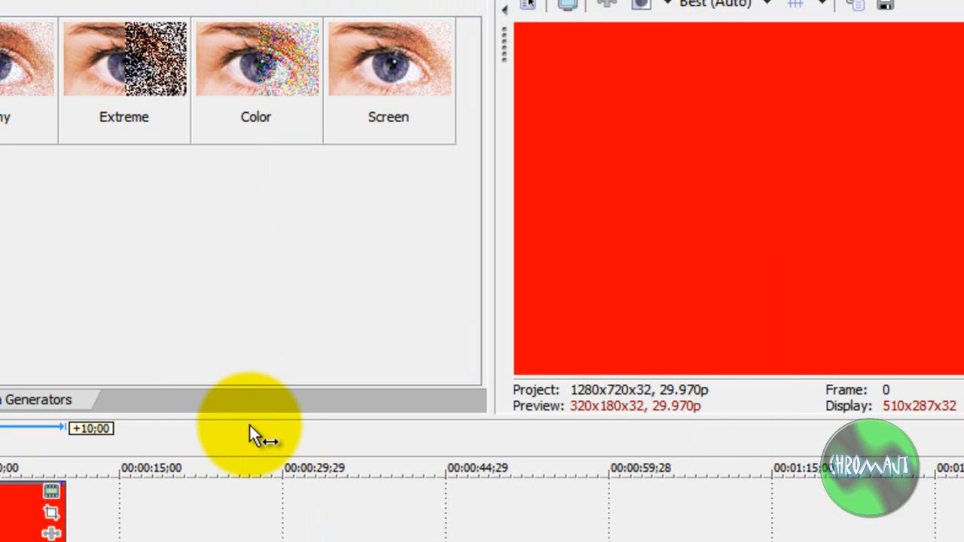